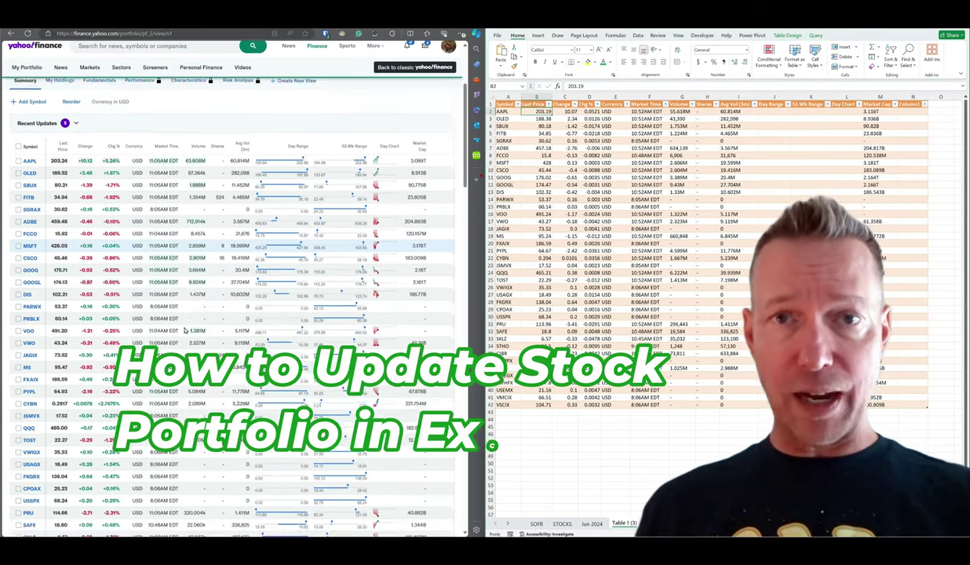
# Step: Zoom in on the Yahoo Finance portfolio page and look over its Last Price values
pyautogui.scroll(-3, 186, 329)
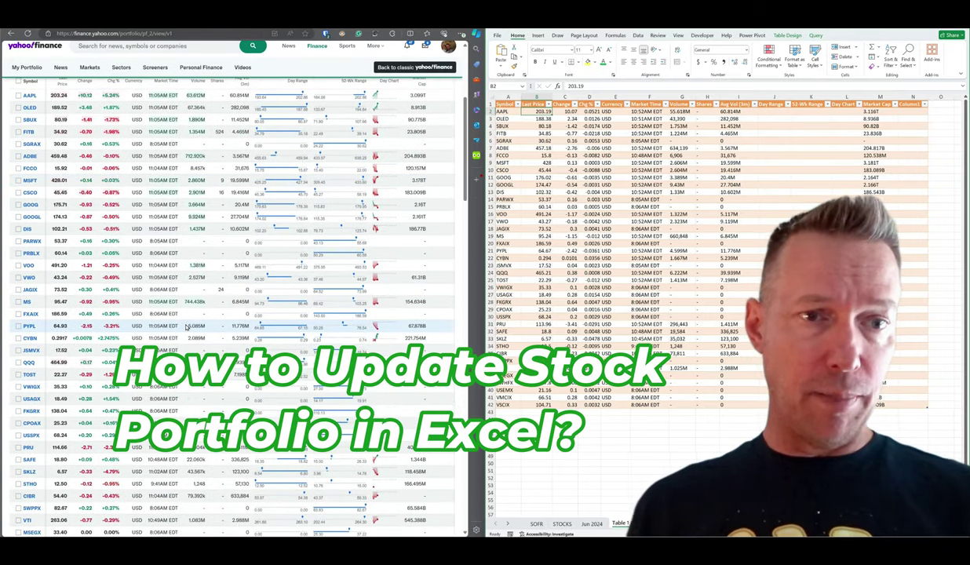
pyautogui.hotkey('ctrl', '+')
pyautogui.hotkey('ctrl', '+')
pyautogui.hotkey('ctrl', '+')
pyautogui.hotkey('ctrl', '+')
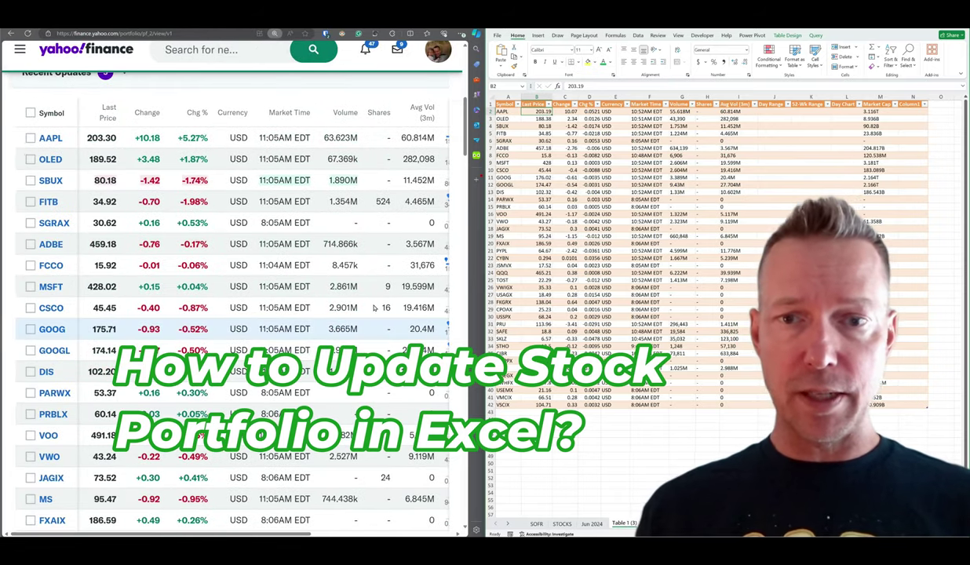
pyautogui.click(595, 281)
pyautogui.keyDown('ctrl'); pyautogui.scroll(2, 595, 281); pyautogui.keyUp('ctrl')
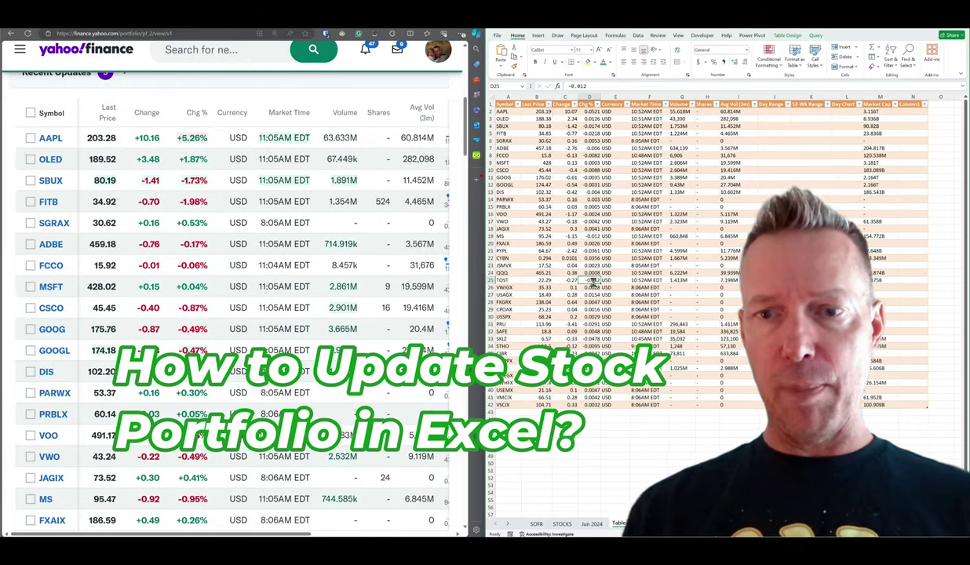
pyautogui.keyDown('ctrl'); pyautogui.scroll(2, 594, 281); pyautogui.keyUp('ctrl')
pyautogui.keyDown('ctrl'); pyautogui.scroll(2, 595, 281); pyautogui.keyUp('ctrl')
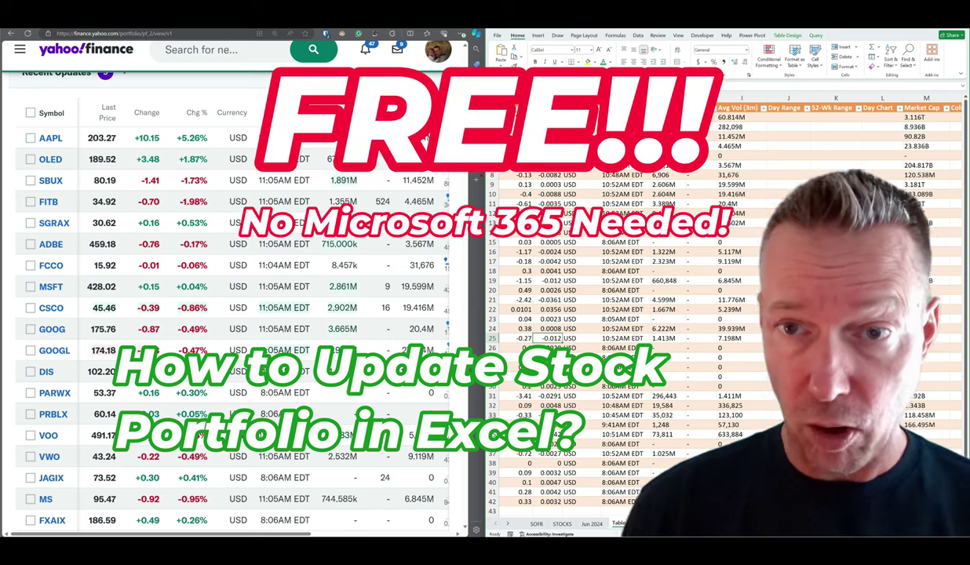
pyautogui.hscroll(-2, 594, 281)
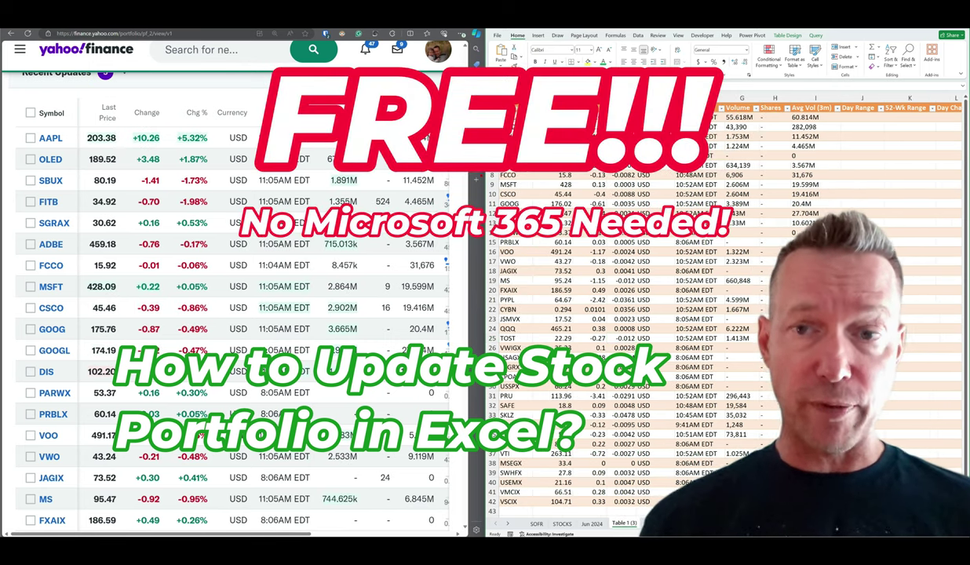
pyautogui.scroll(1, 597, 314)
pyautogui.scroll(2, 597, 314)
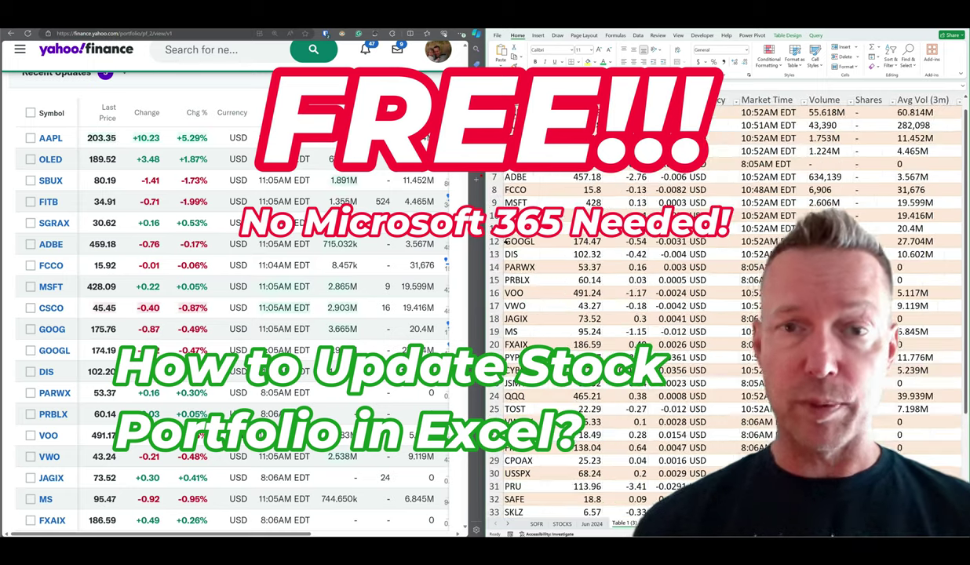
pyautogui.scroll(1, 597, 314)
pyautogui.scroll(1, 596, 314)
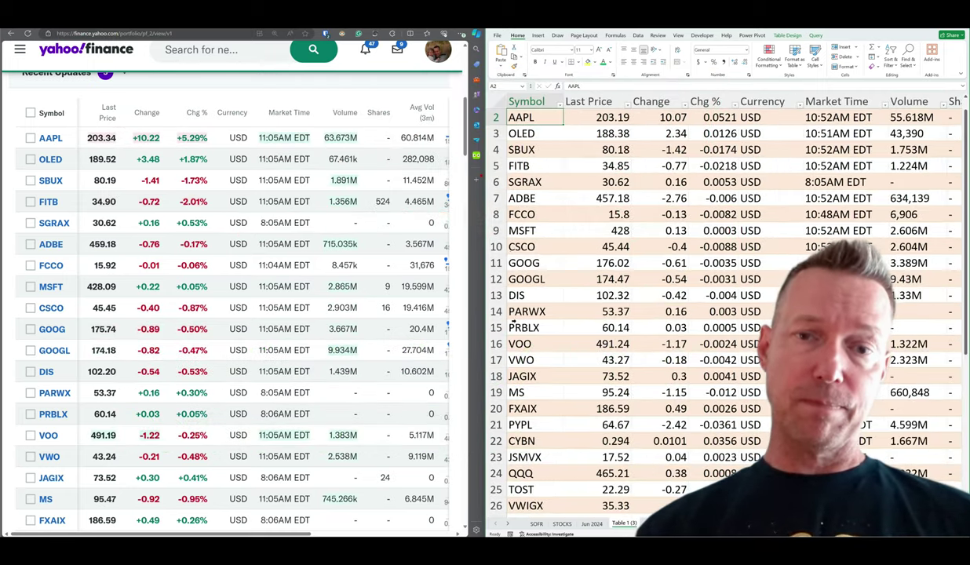
pyautogui.click(600, 134)
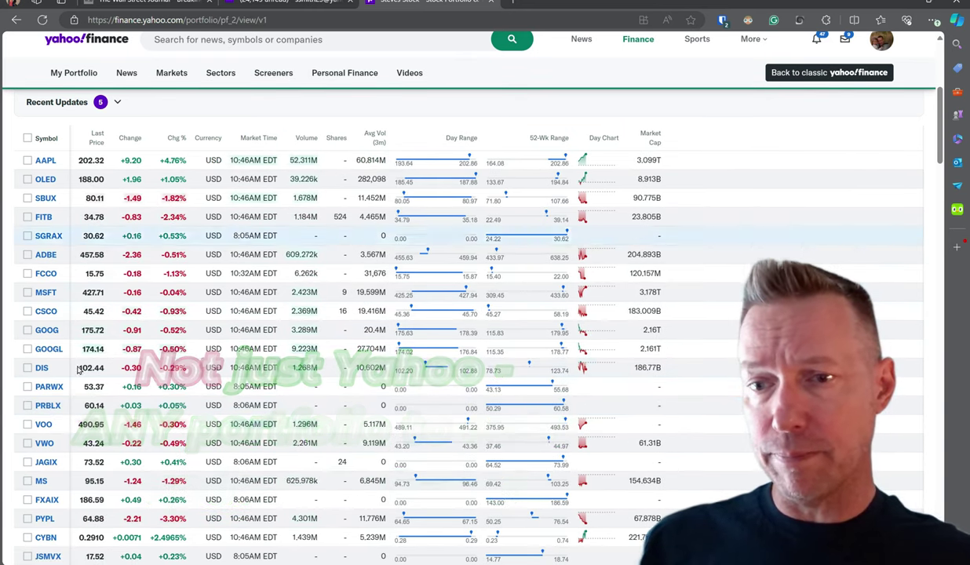
# Step: Copy the whole portfolio table, headers through last row, and return to the Investment Info workbook
pyautogui.scroll(-2, 81, 390)
pyautogui.scroll(-1, 81, 389)
pyautogui.scroll(-1, 81, 390)
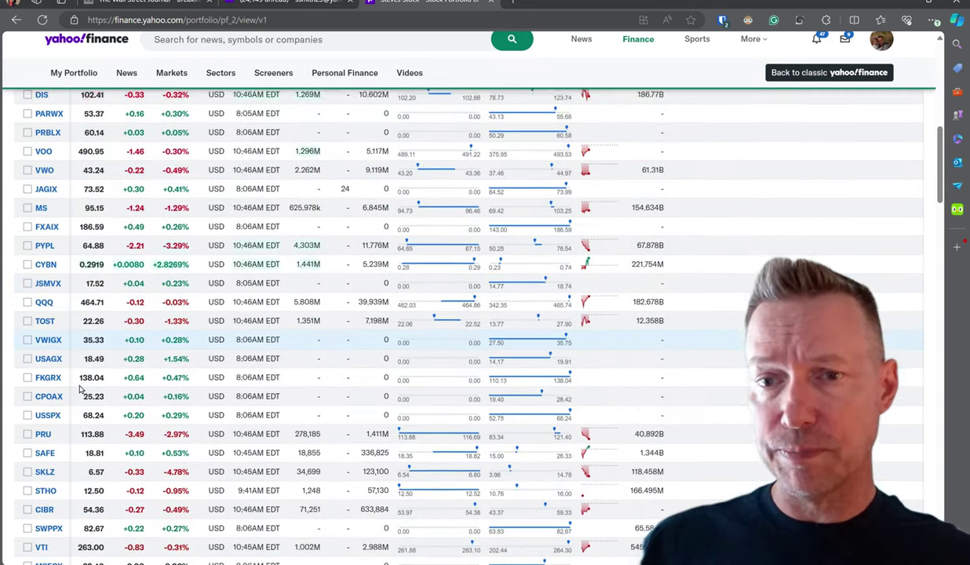
pyautogui.scroll(-3, 81, 389)
pyautogui.scroll(-2, 81, 390)
pyautogui.scroll(1, 80, 390)
pyautogui.scroll(2, 81, 390)
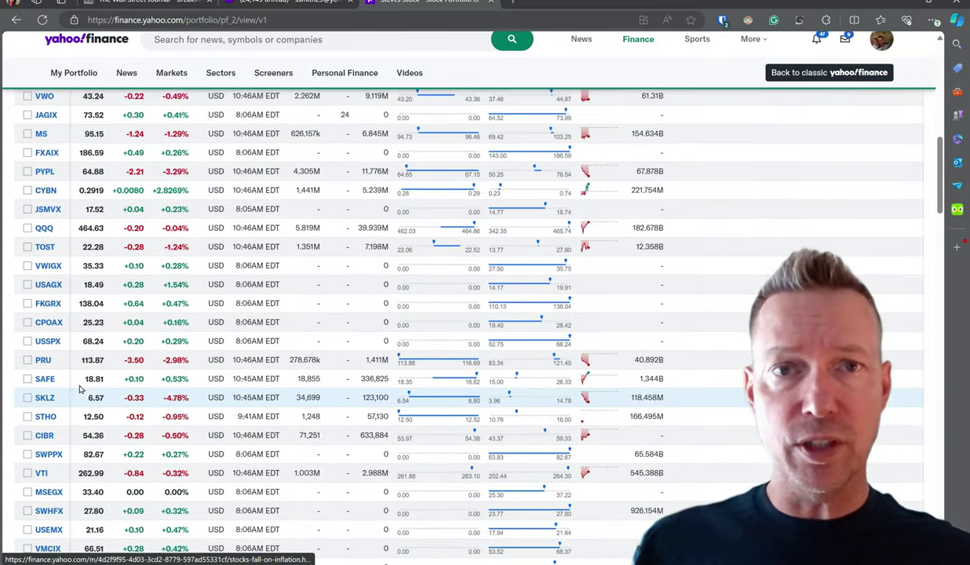
pyautogui.scroll(3, 80, 389)
pyautogui.scroll(2, 81, 389)
pyautogui.scroll(2, 81, 390)
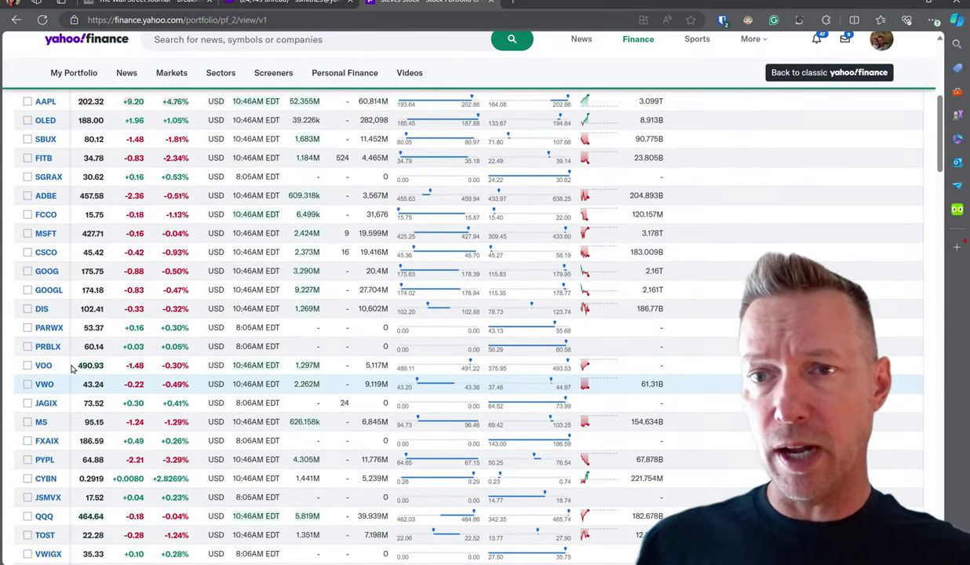
pyautogui.scroll(3, 81, 384)
pyautogui.scroll(1, 219, 240)
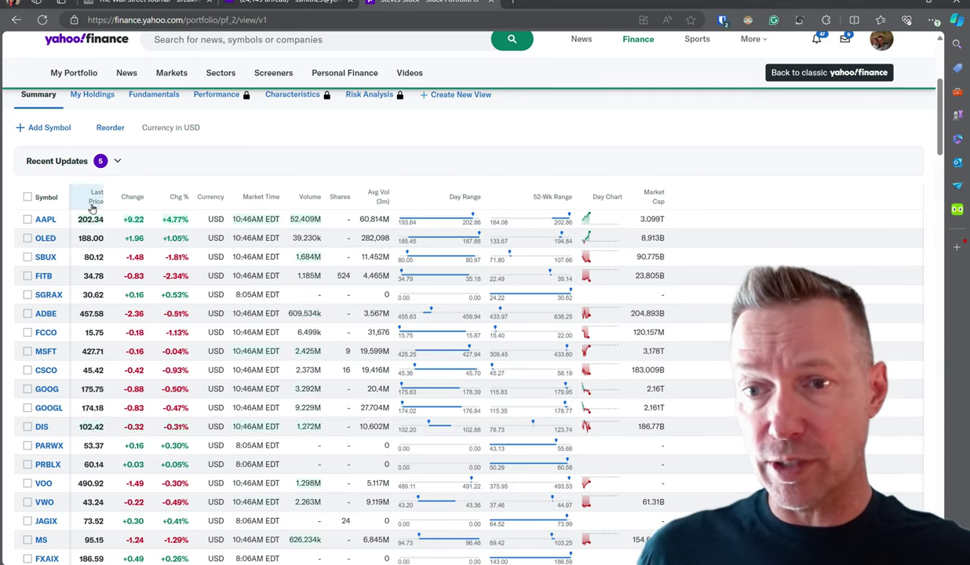
pyautogui.moveTo(15, 179)
pyautogui.mouseDown()
pyautogui.moveTo(210, 553)
pyautogui.moveTo(320, 443)
pyautogui.moveTo(297, 403)
pyautogui.mouseUp()
pyautogui.rightClick(267, 384)
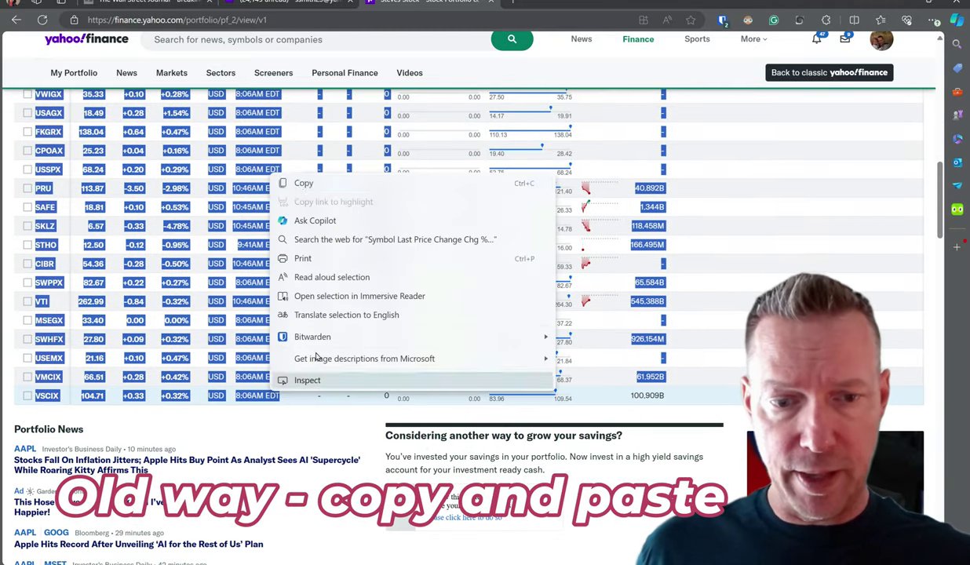
pyautogui.click(295, 182)
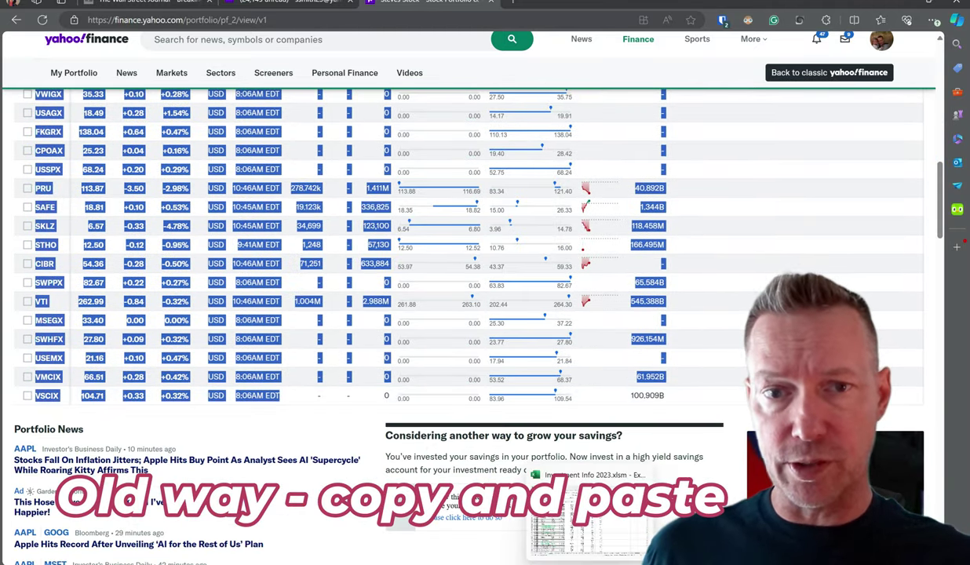
pyautogui.click(592, 548)
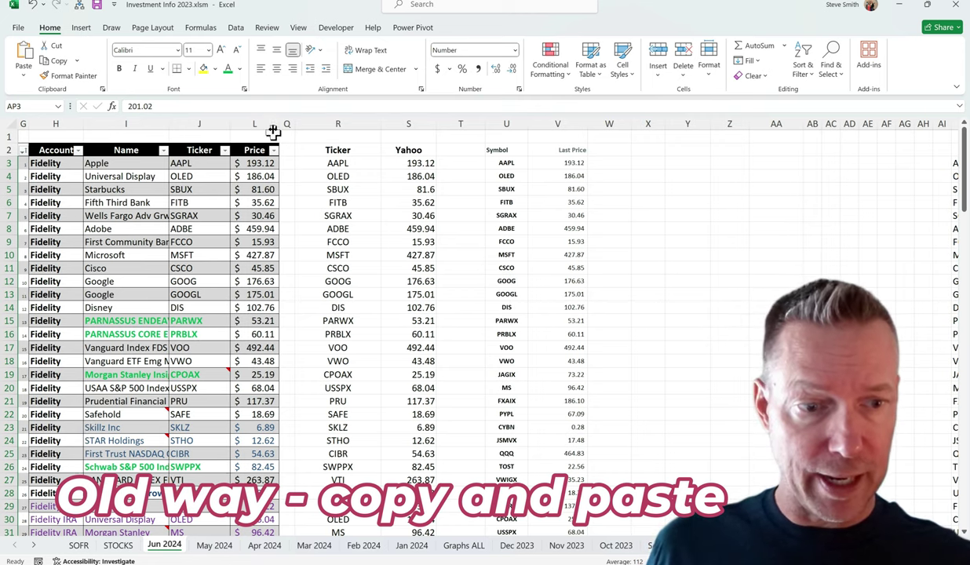
# Step: Paste the copied quotes into cell AO2 on Jun 2024 as plain Text via Paste Special
pyautogui.hscroll(3, 754, 171)
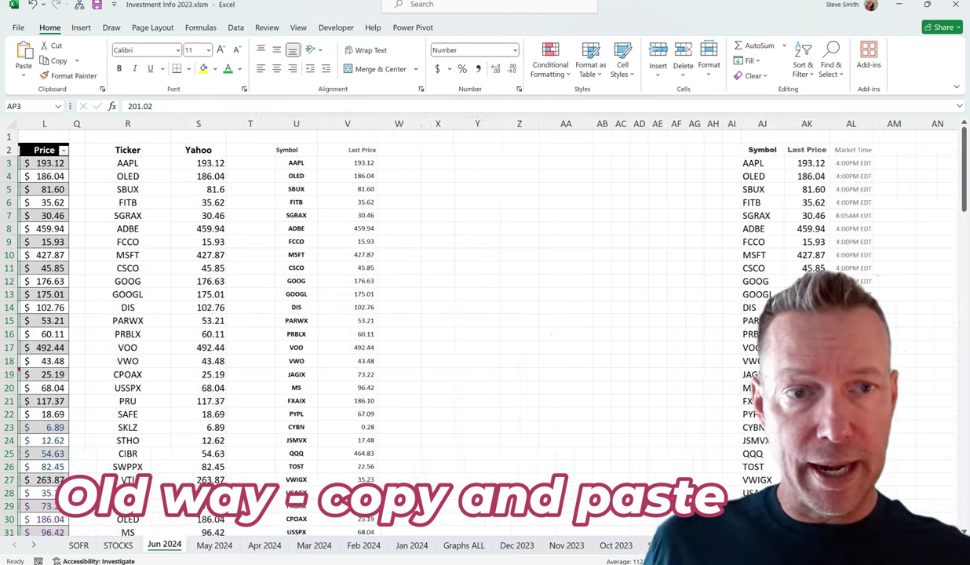
pyautogui.hscroll(4, 753, 171)
pyautogui.click(763, 154)
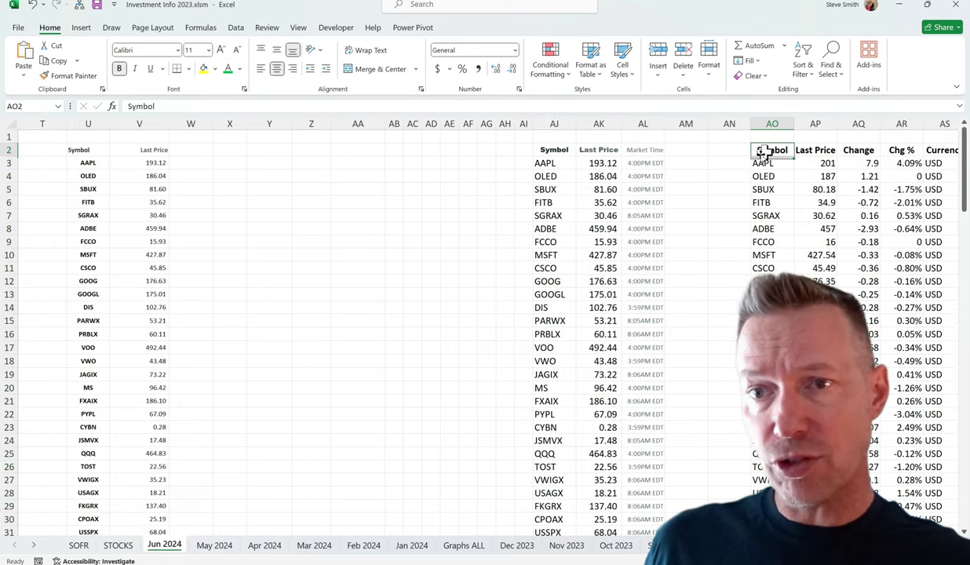
pyautogui.click(26, 76)
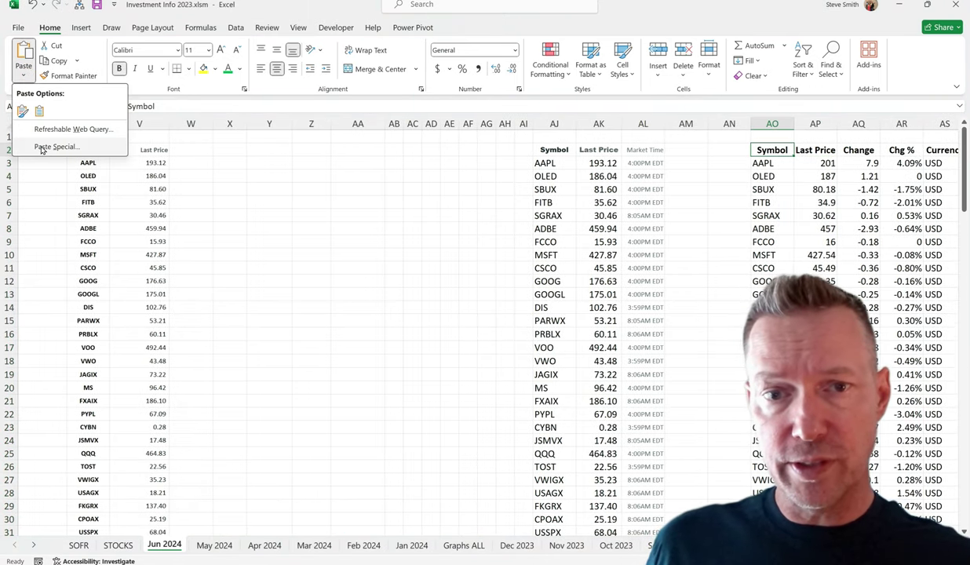
pyautogui.click(41, 143)
pyautogui.click(459, 202)
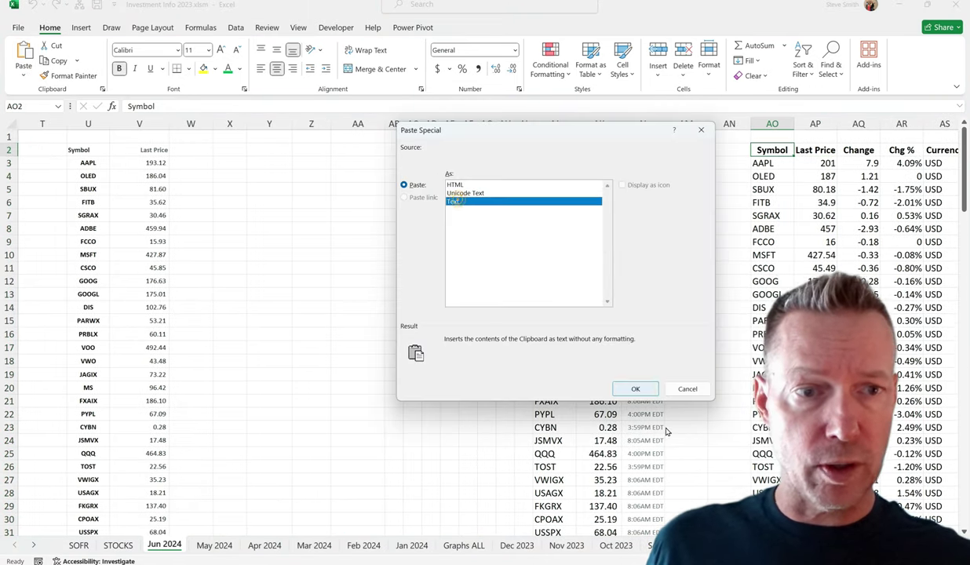
pyautogui.click(635, 388)
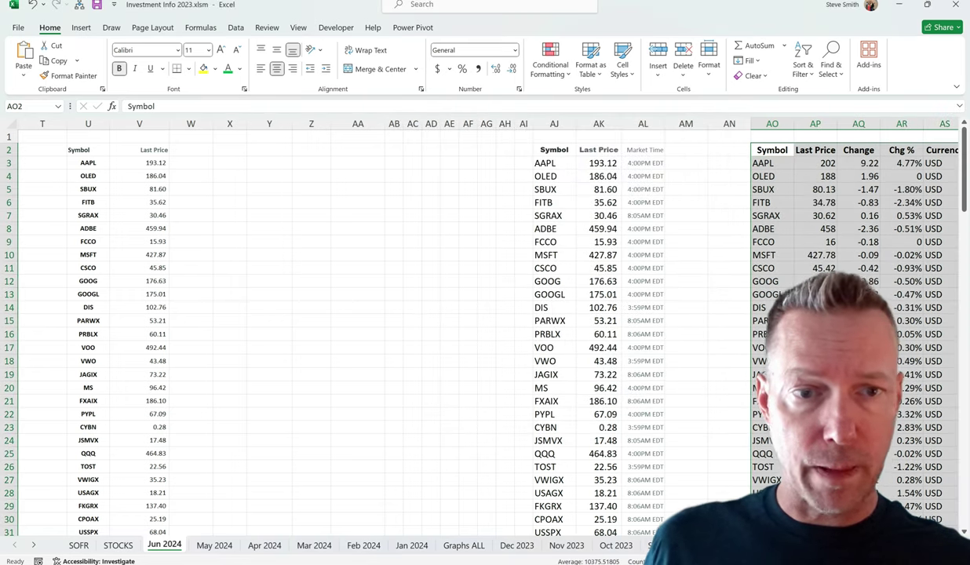
# Step: Review the pasted Symbol and Last Price columns, select T2, and go to the File start page
pyautogui.hscroll(5, 595, 438)
pyautogui.hscroll(3, 596, 438)
pyautogui.hscroll(2, 595, 438)
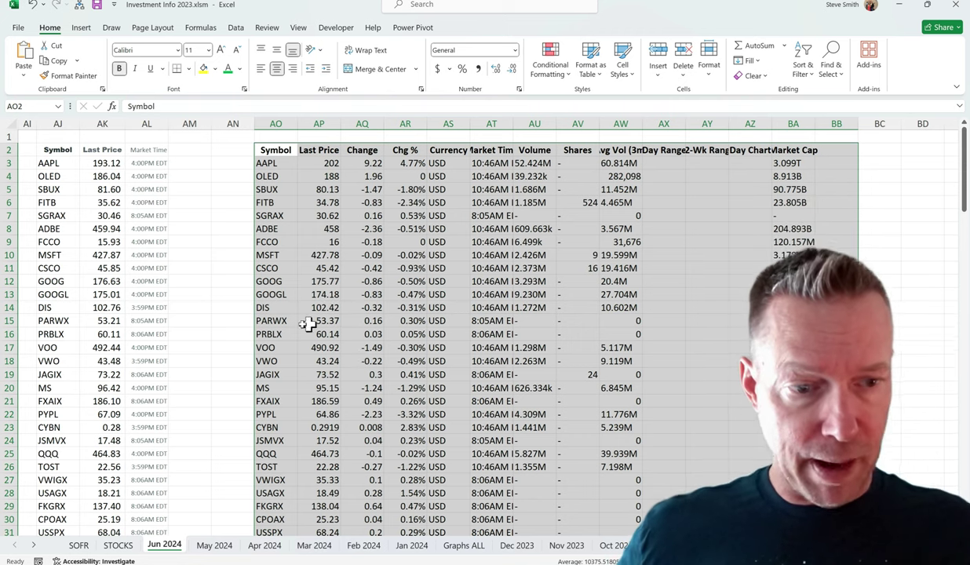
pyautogui.hscroll(-10, 664, 414)
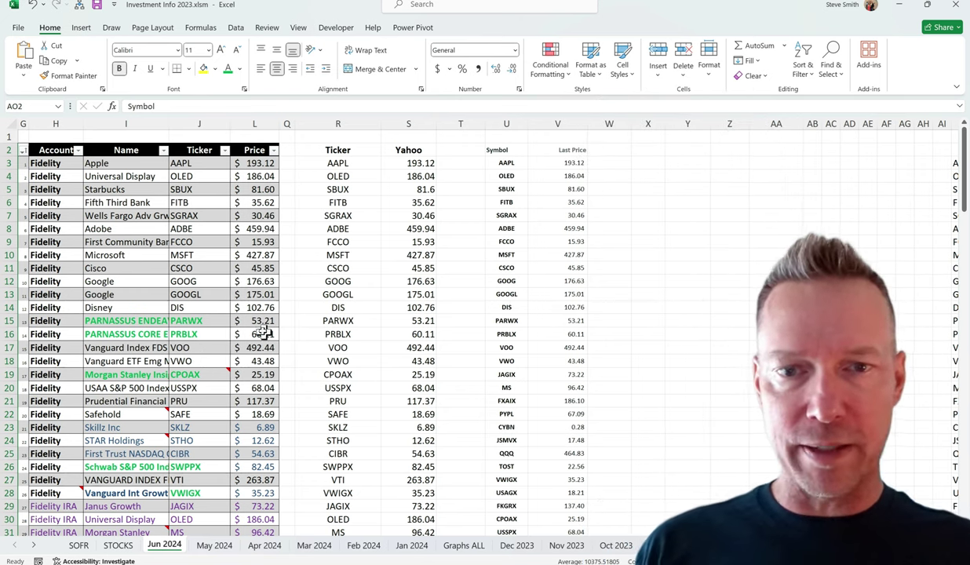
pyautogui.click(445, 149)
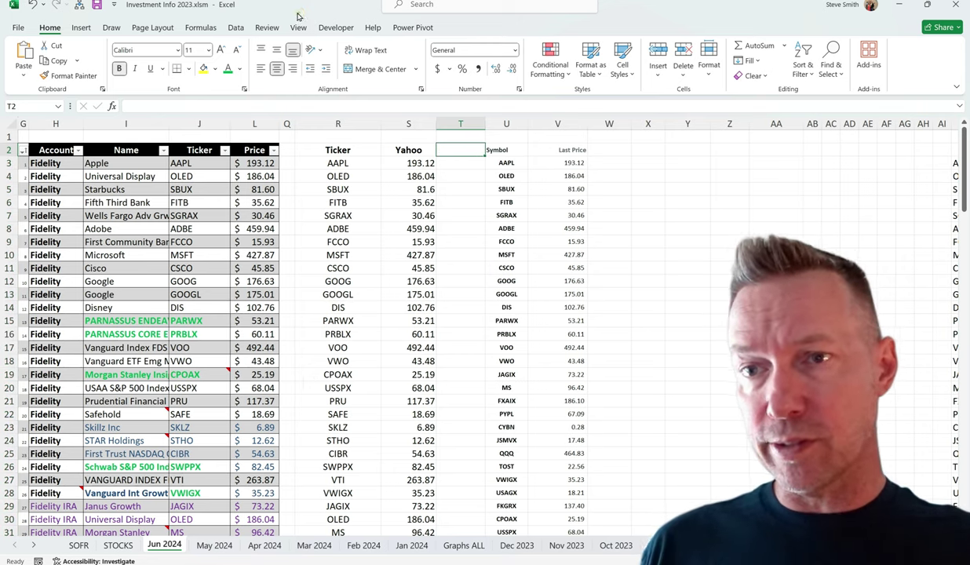
pyautogui.click(17, 28)
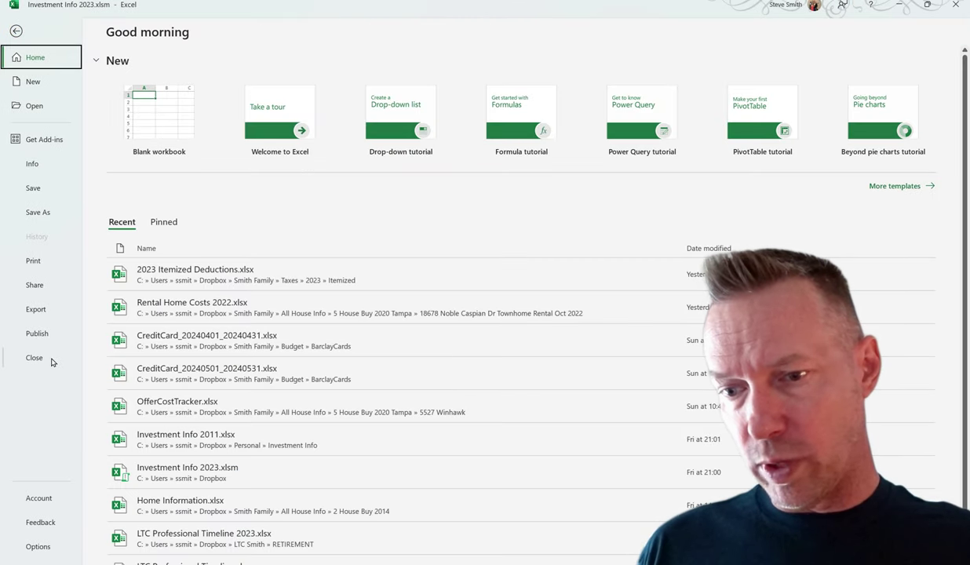
# Step: Check the Account page (Office Professional Plus 2021, version 2405) and return to the Jun 2024 sheet
pyautogui.click(39, 500)
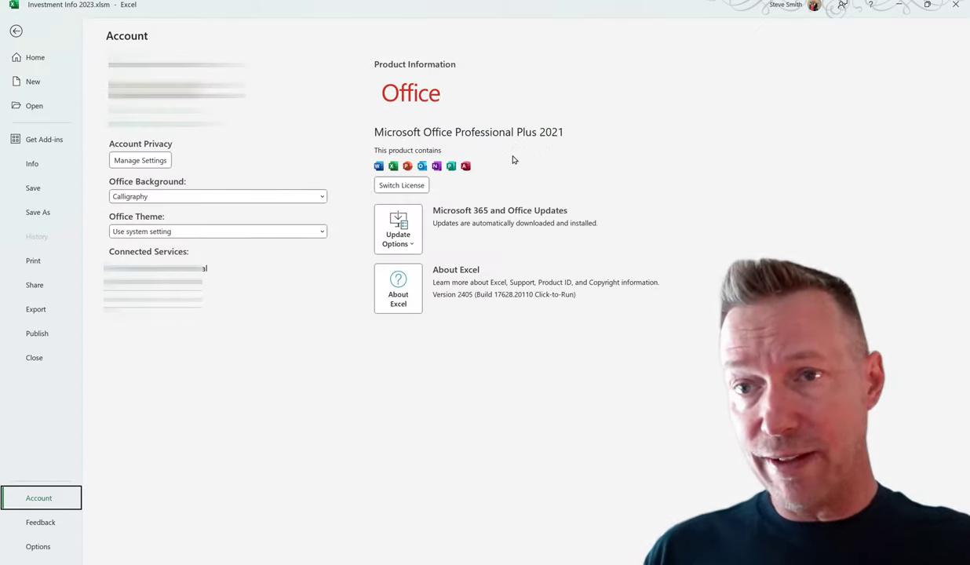
pyautogui.click(17, 32)
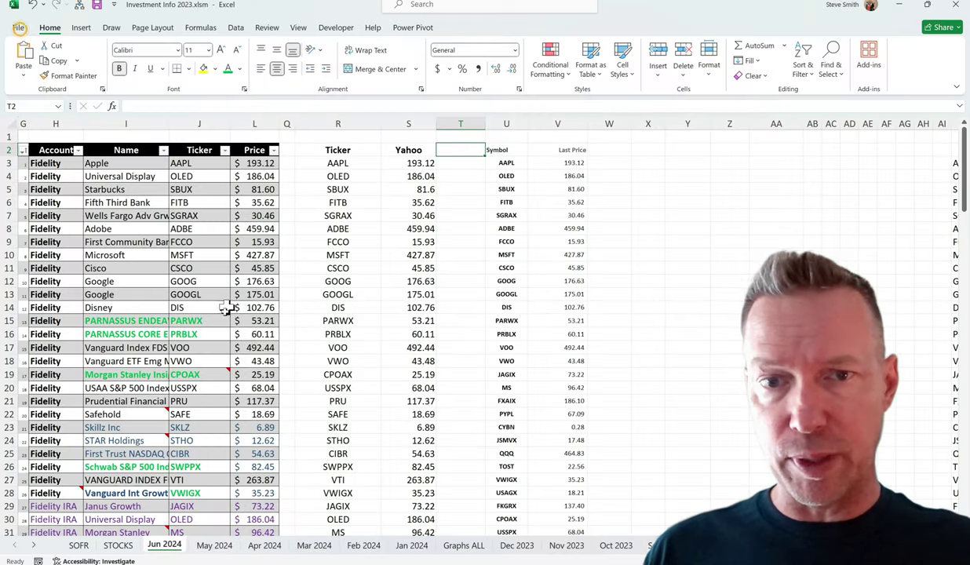
pyautogui.click(480, 201)
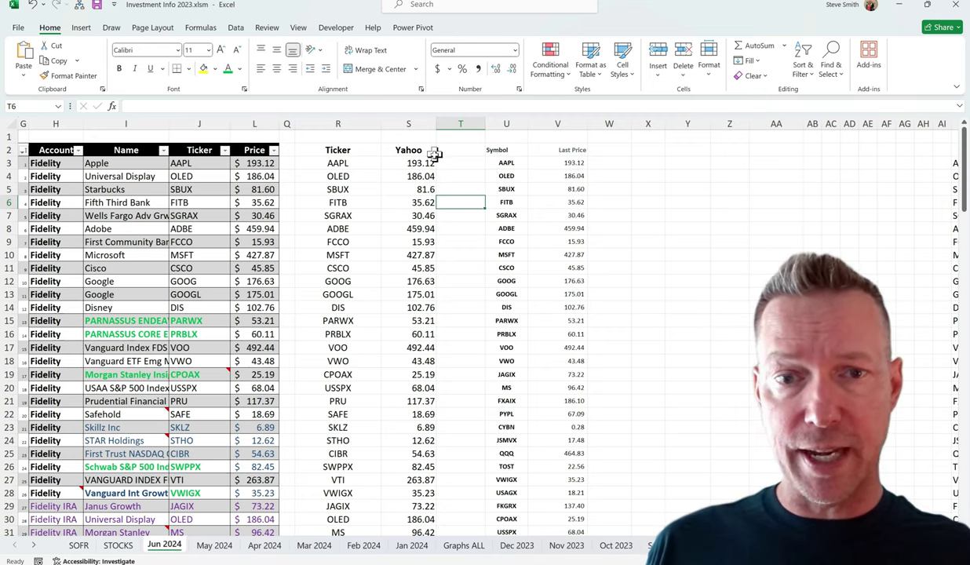
pyautogui.click(457, 224)
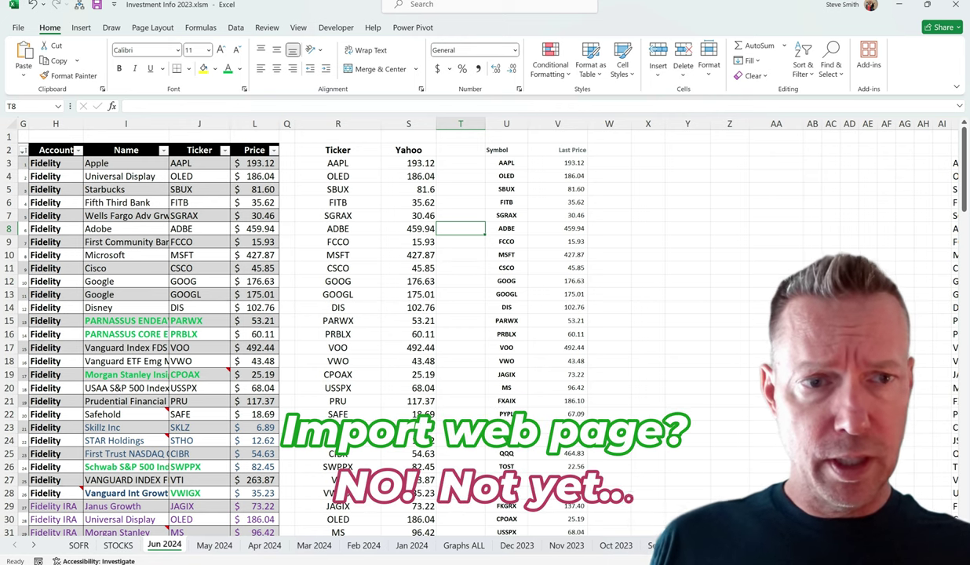
pyautogui.hscroll(5, 471, 329)
pyautogui.hscroll(3, 562, 237)
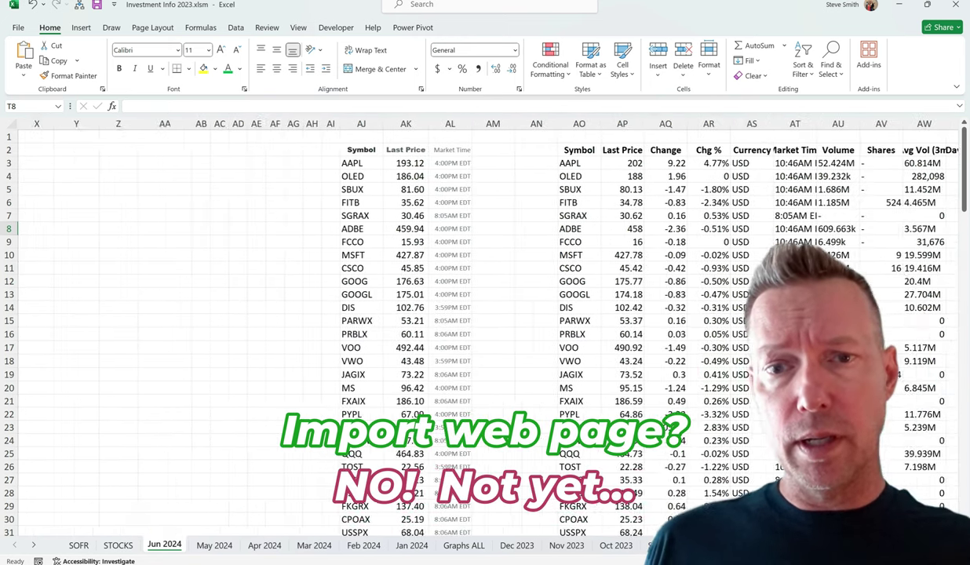
pyautogui.hscroll(2, 562, 238)
pyautogui.click(375, 152)
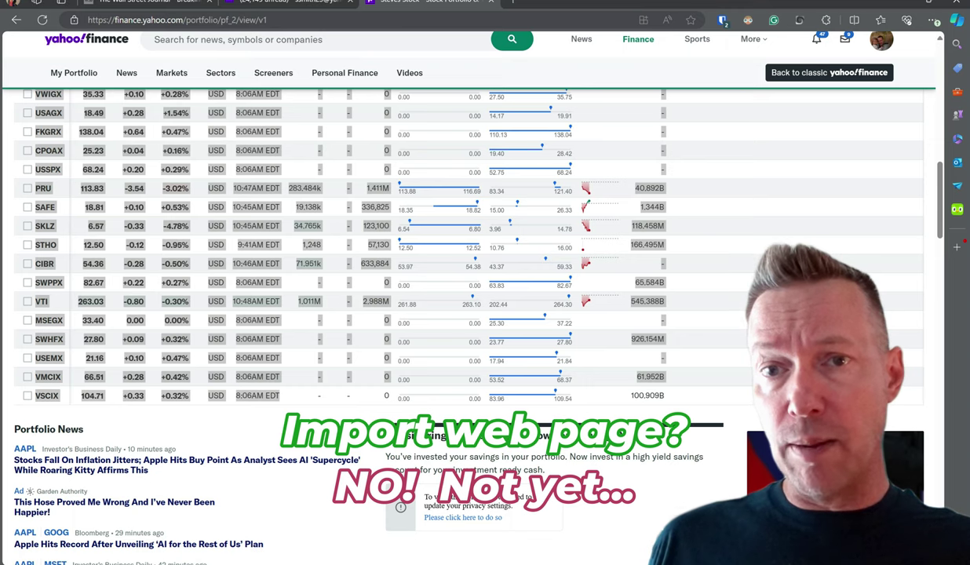
# Step: Copy the Yahoo Finance portfolio page's URL from the browser address bar
pyautogui.click(296, 16)
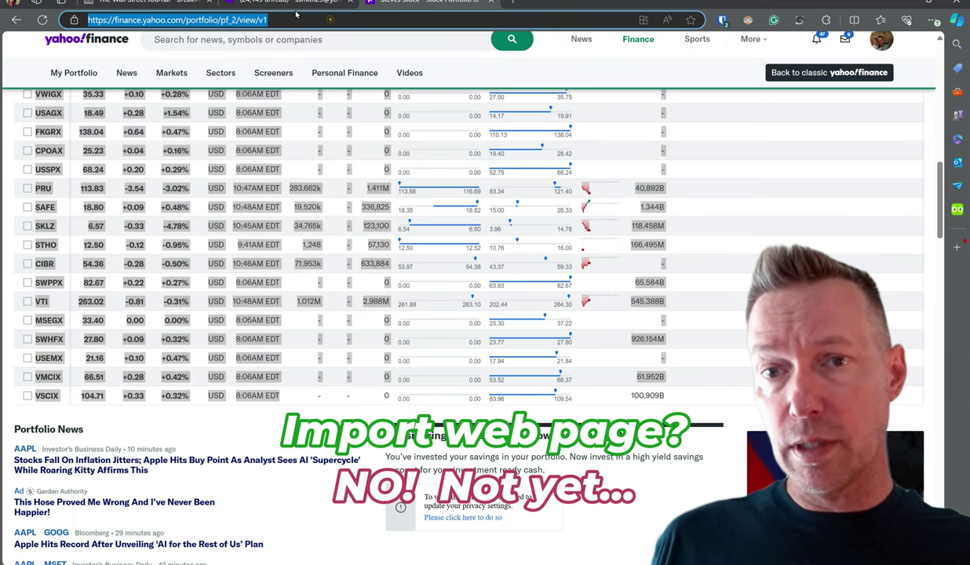
pyautogui.rightClick(234, 20)
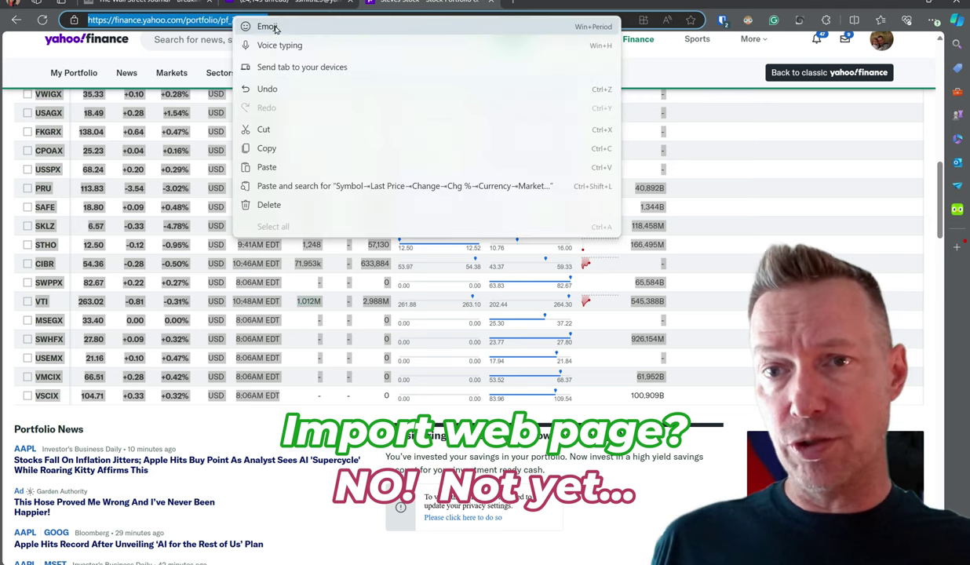
pyautogui.click(279, 152)
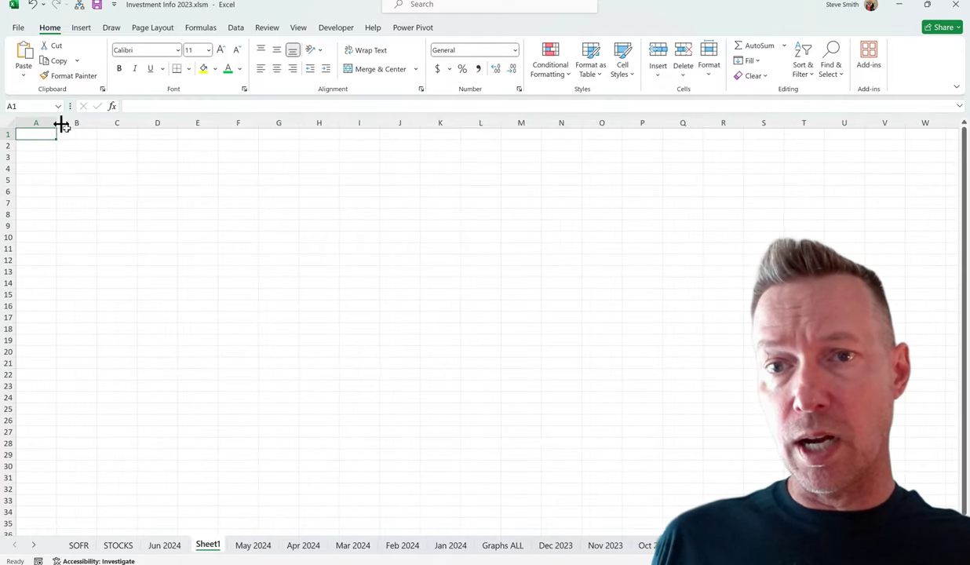
# Step: From cell B2 of Sheet1, run Data > From Web with the pasted portfolio URL
pyautogui.click(76, 147)
pyautogui.click(236, 28)
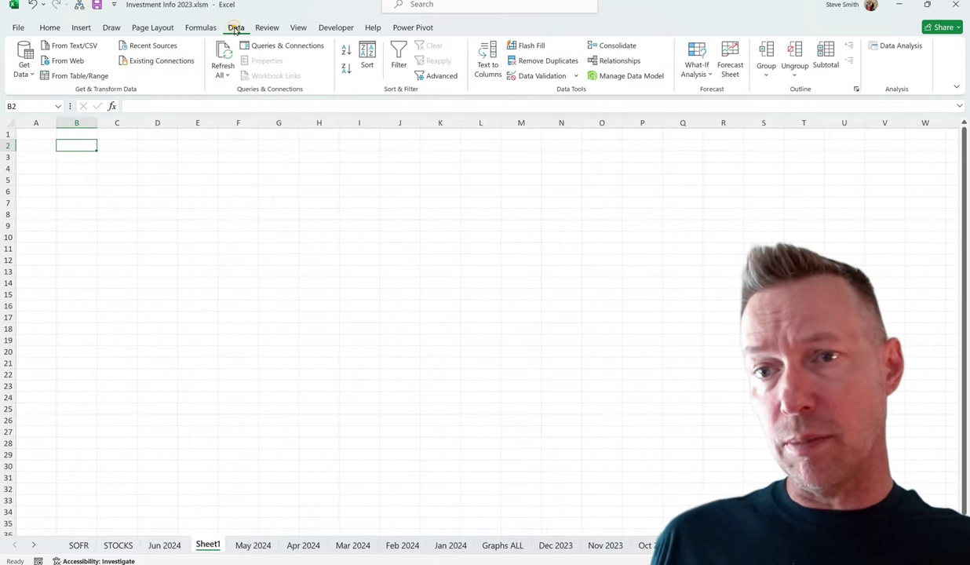
pyautogui.click(65, 66)
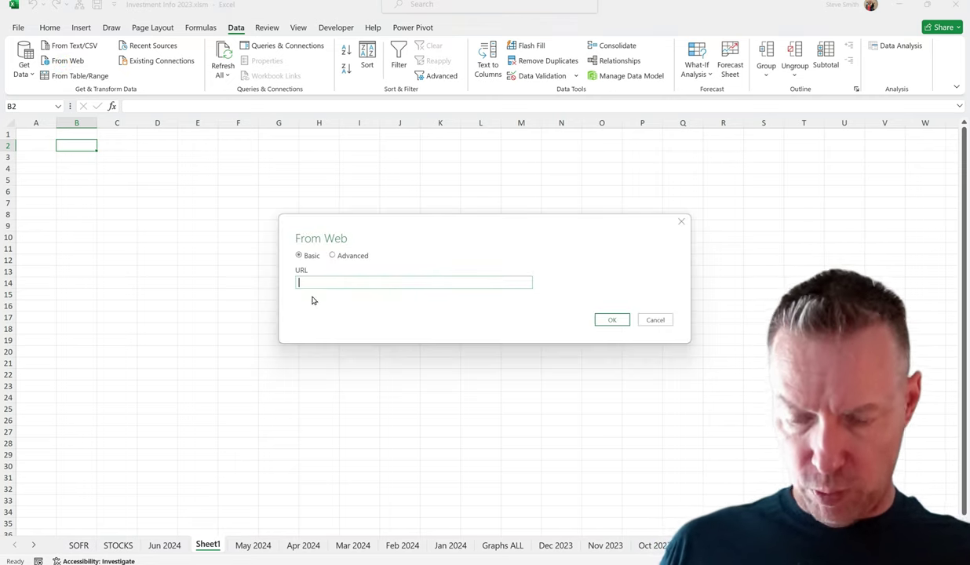
pyautogui.hotkey('ctrl', 'v')
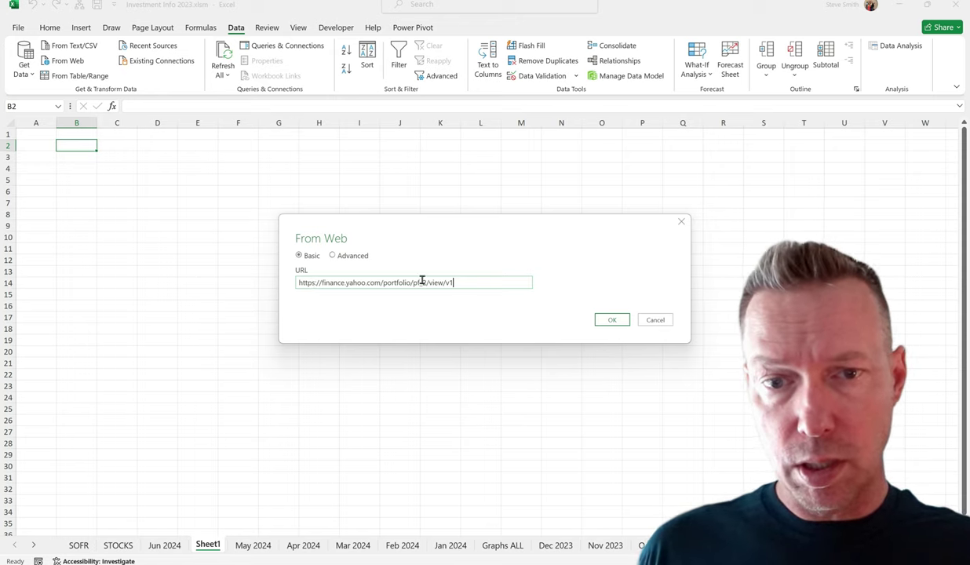
pyautogui.click(614, 319)
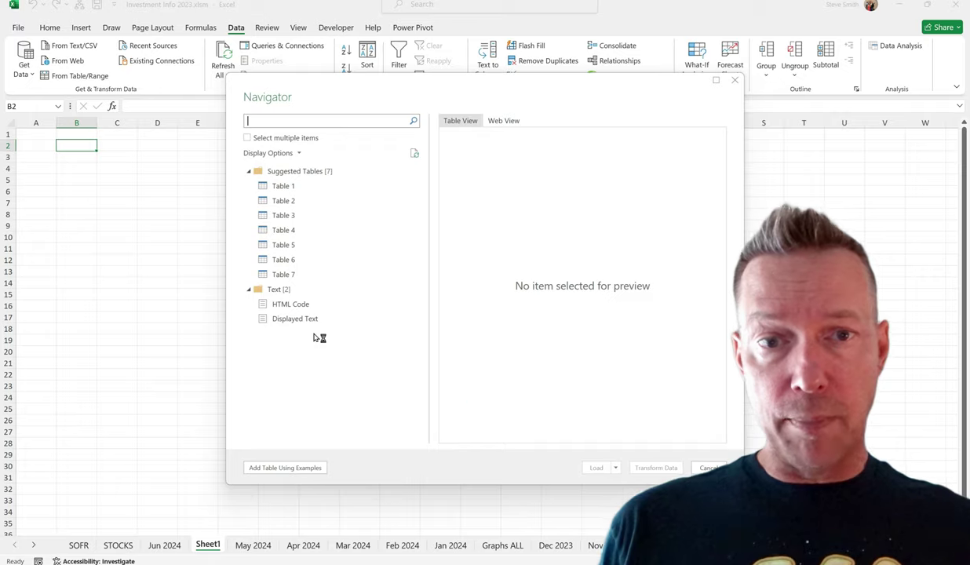
pyautogui.click(503, 121)
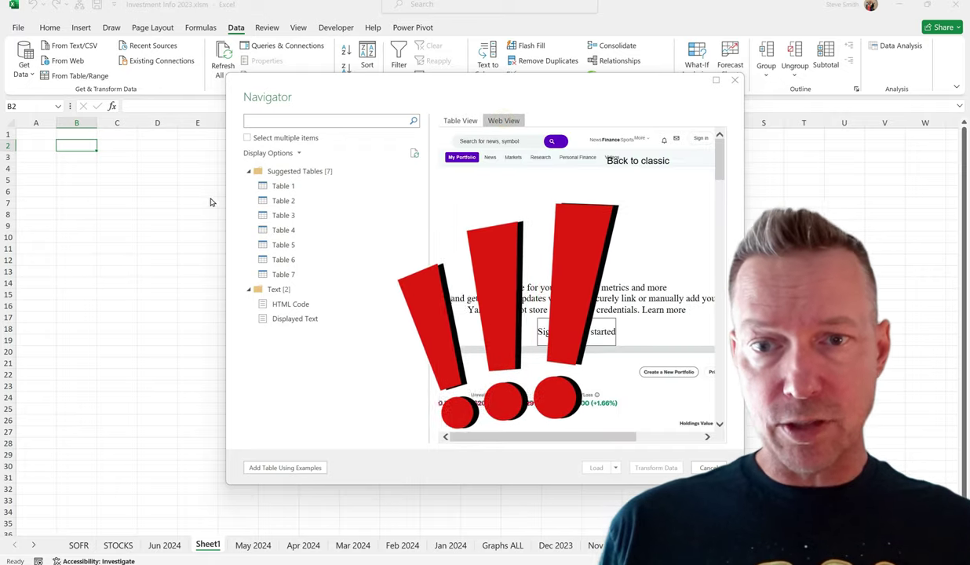
pyautogui.click(281, 186)
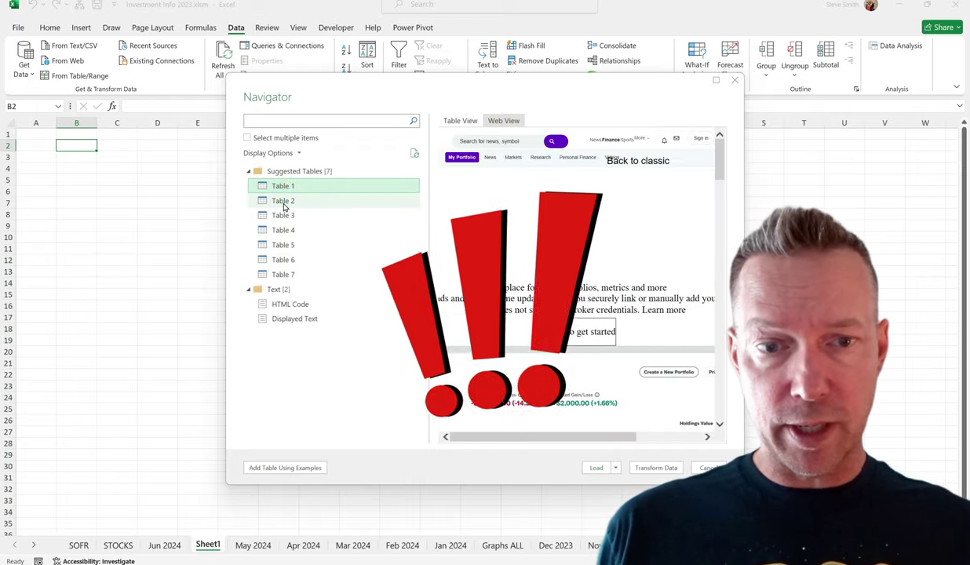
pyautogui.click(282, 217)
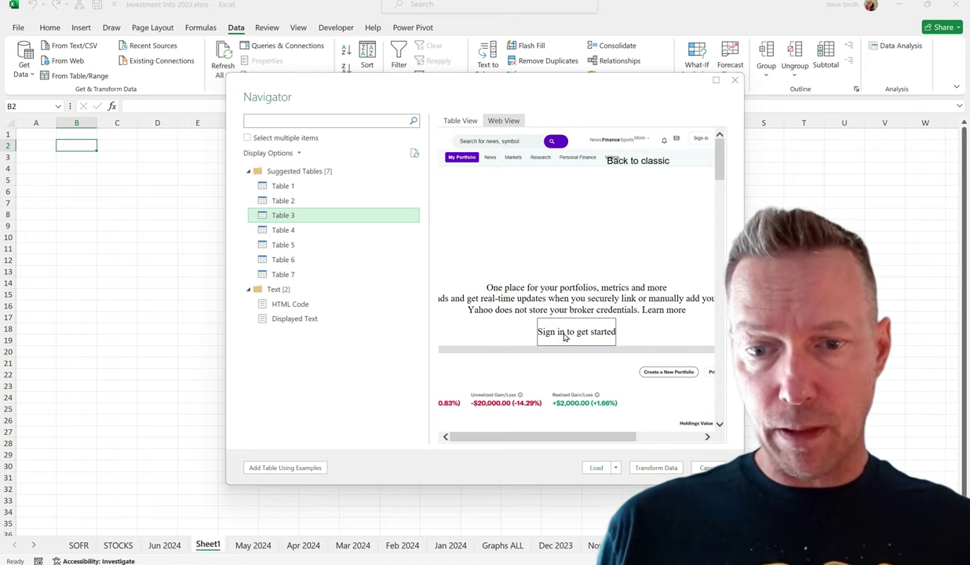
pyautogui.click(462, 120)
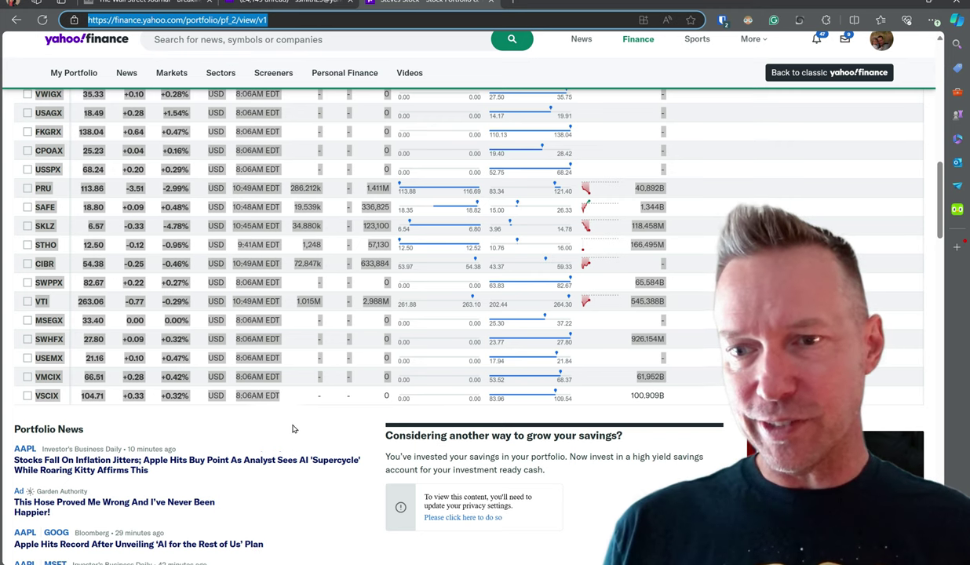
pyautogui.click(329, 437)
pyautogui.scroll(1, 330, 436)
pyautogui.scroll(2, 326, 440)
pyautogui.scroll(2, 318, 446)
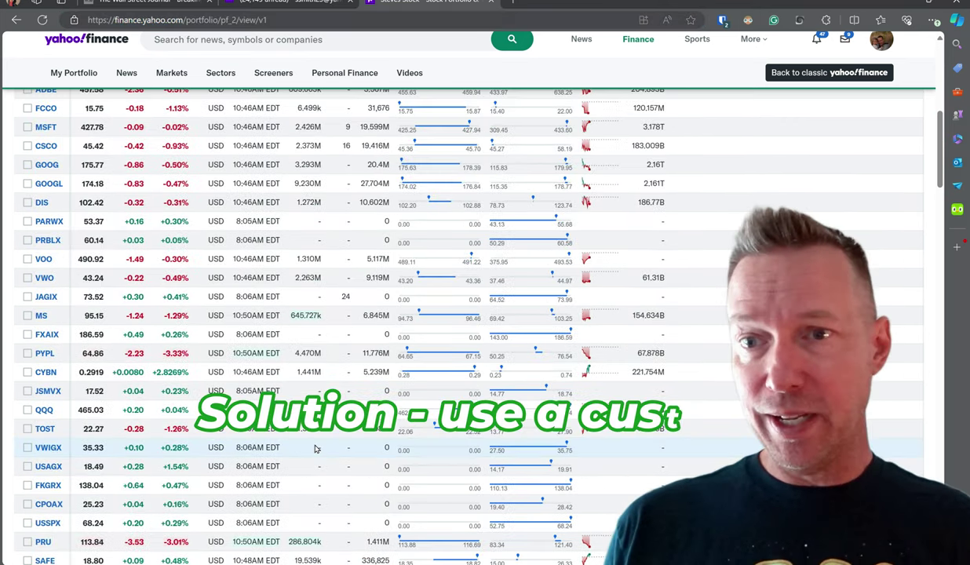
pyautogui.scroll(3, 307, 424)
pyautogui.scroll(3, 236, 275)
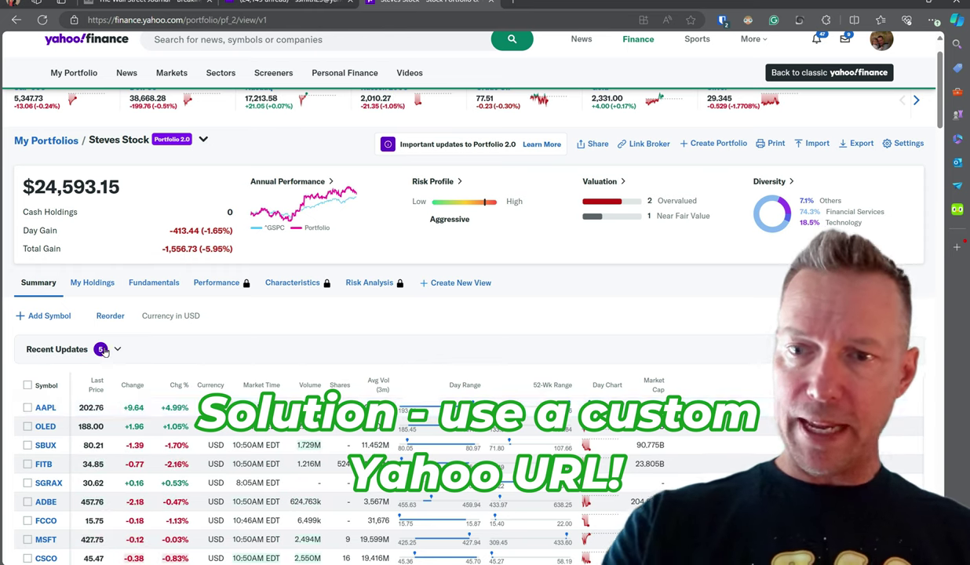
pyautogui.scroll(-2, 86, 425)
pyautogui.scroll(-1, 88, 430)
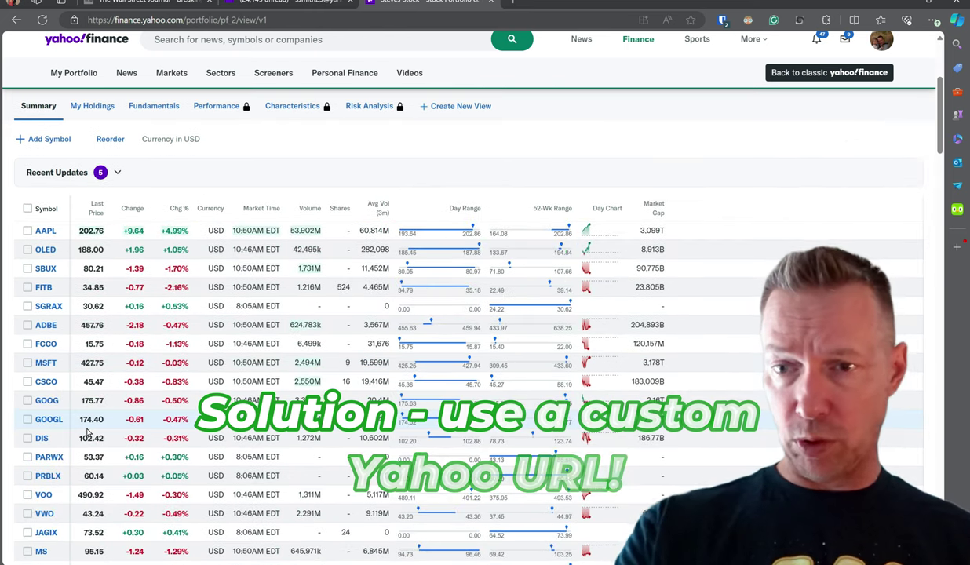
pyautogui.scroll(-2, 78, 435)
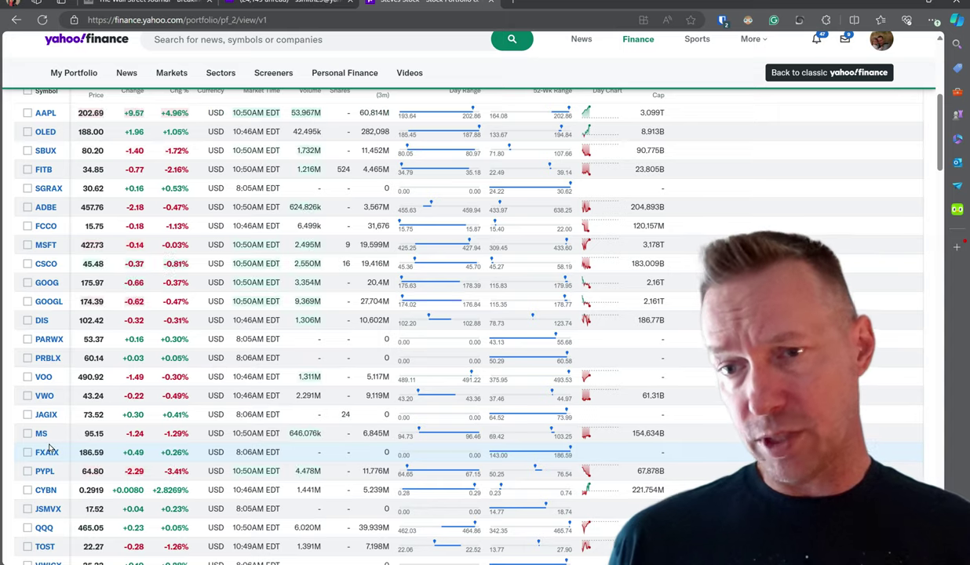
pyautogui.scroll(-2, 50, 447)
pyautogui.scroll(-2, 79, 428)
pyautogui.scroll(-1, 102, 413)
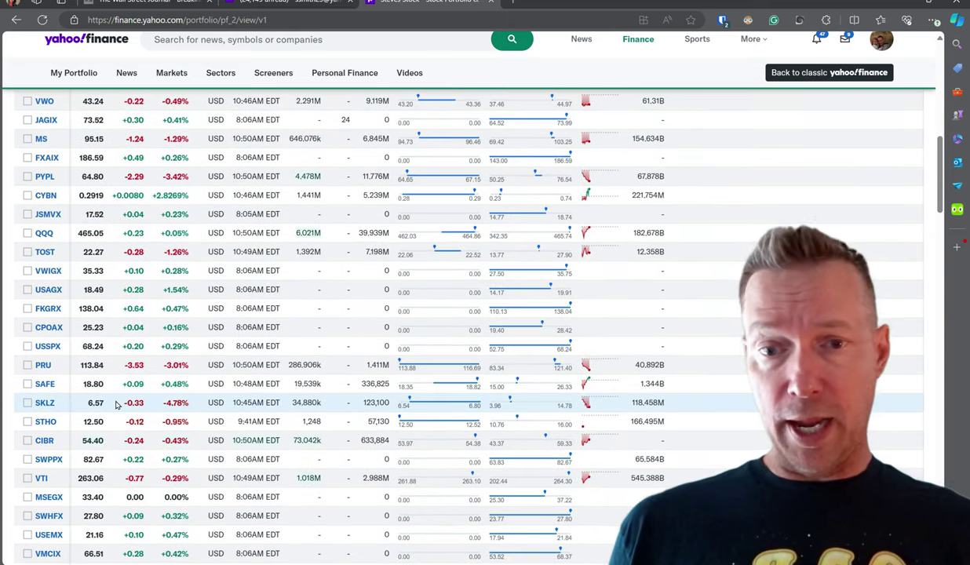
pyautogui.scroll(-4, 116, 405)
pyautogui.scroll(7, 115, 404)
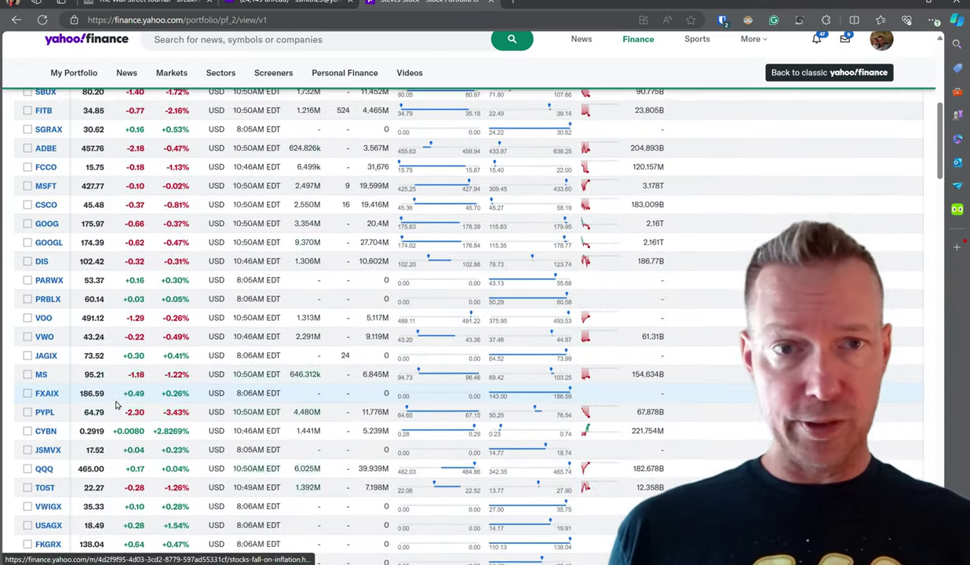
pyautogui.scroll(5, 116, 404)
pyautogui.scroll(1, 235, 393)
pyautogui.scroll(1, 299, 377)
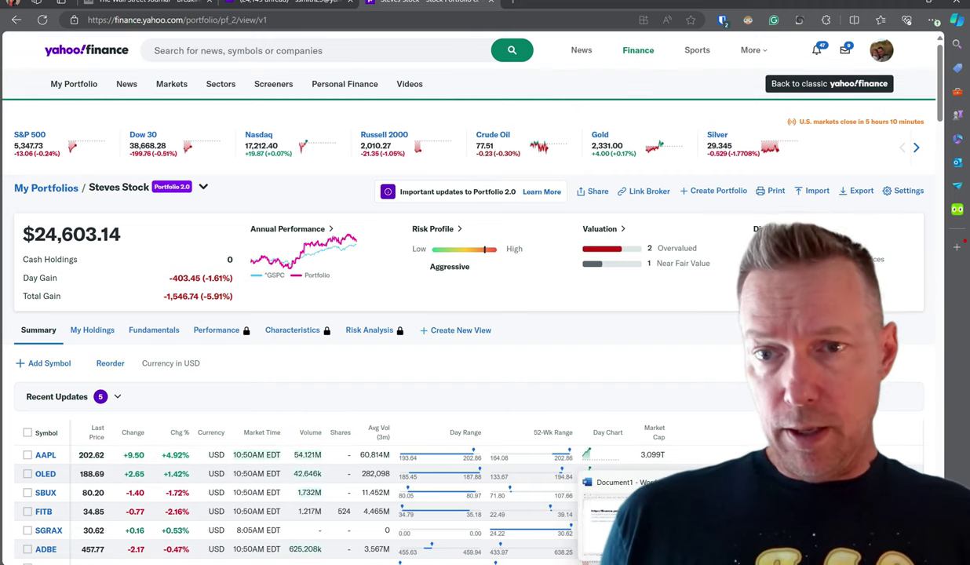
# Step: In the Word document, select the entire finance.yahoo.com/quotes/ URL including its full ticker list
pyautogui.click(589, 494)
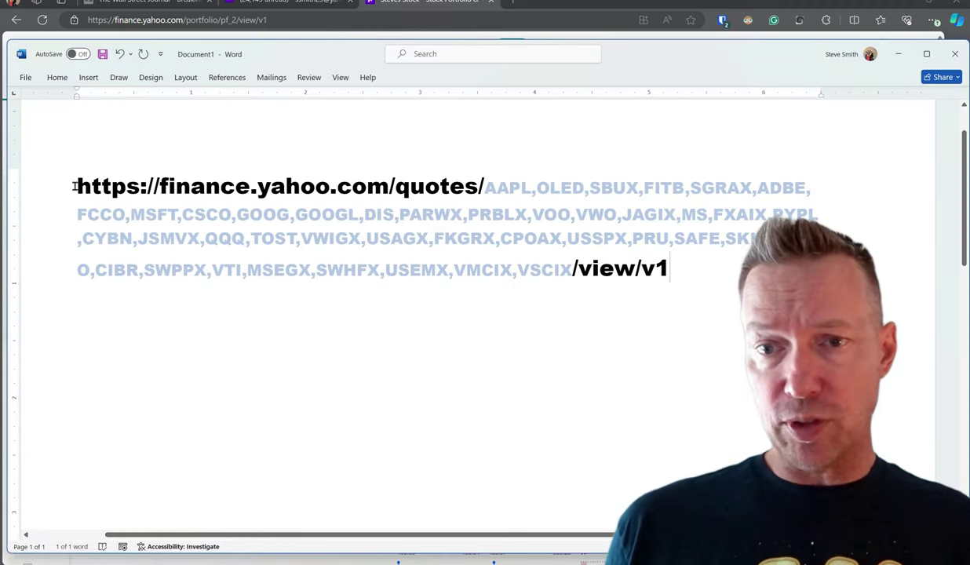
pyautogui.moveTo(76, 186); pyautogui.dragTo(485, 186)
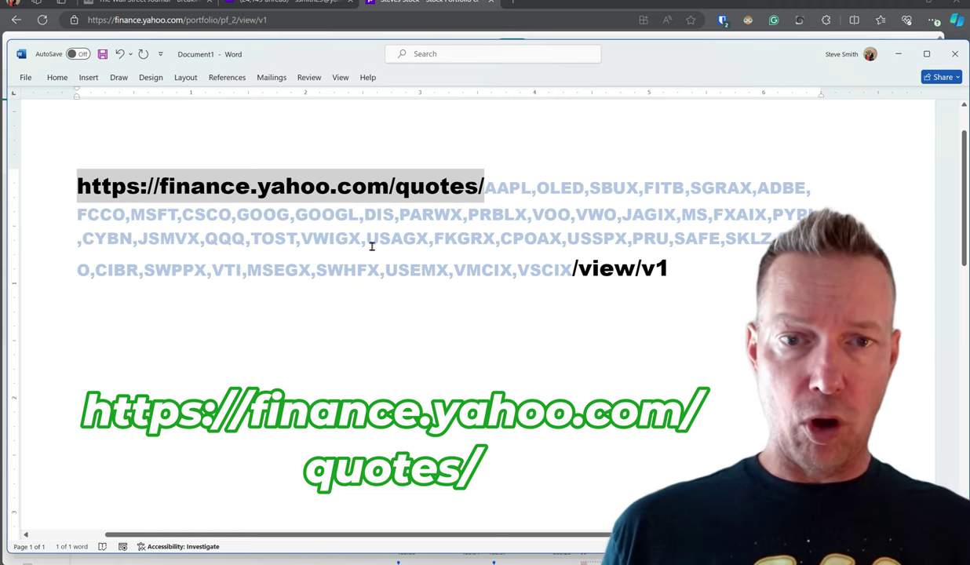
pyautogui.moveTo(486, 188); pyautogui.dragTo(518, 188)
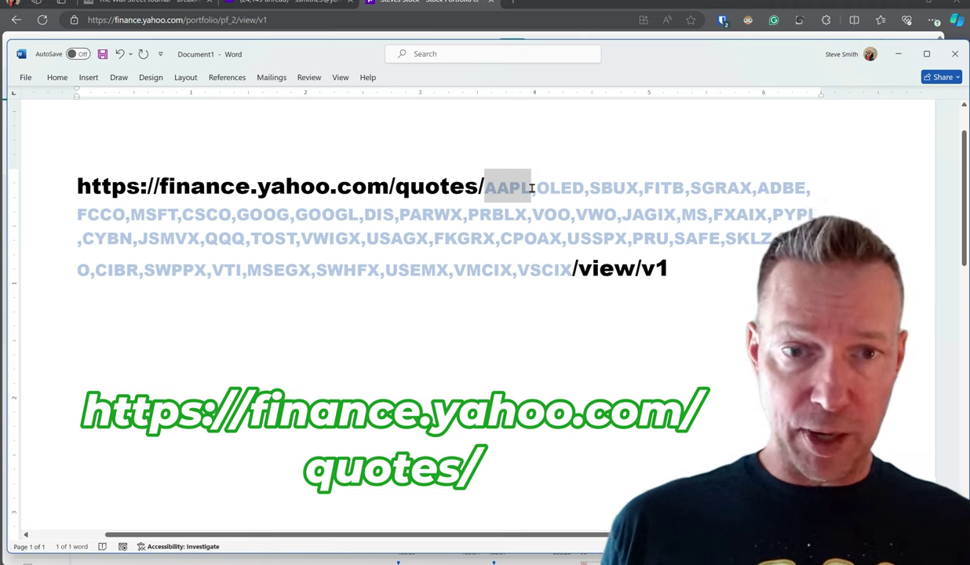
pyautogui.moveTo(531, 189); pyautogui.dragTo(800, 190)
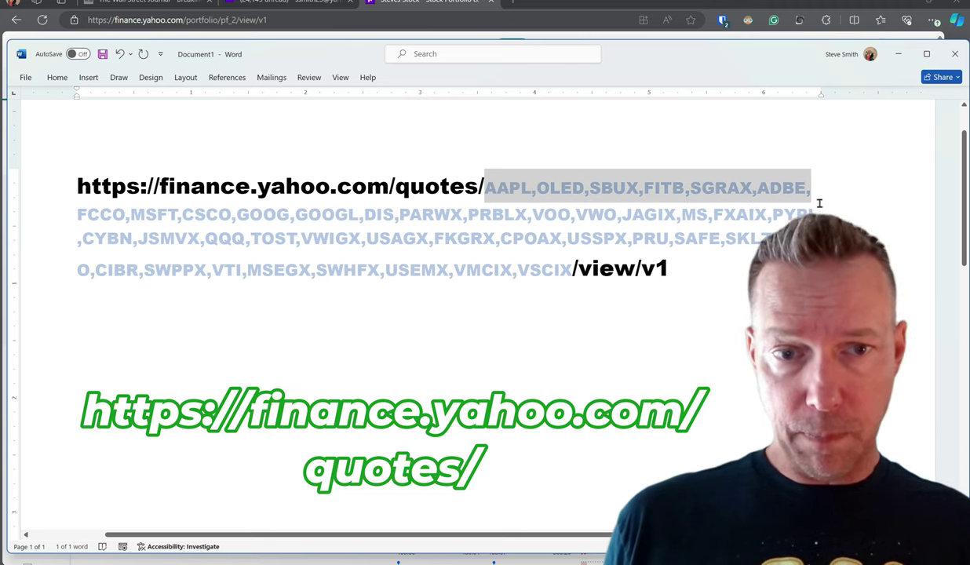
pyautogui.moveTo(819, 204); pyautogui.dragTo(684, 284)
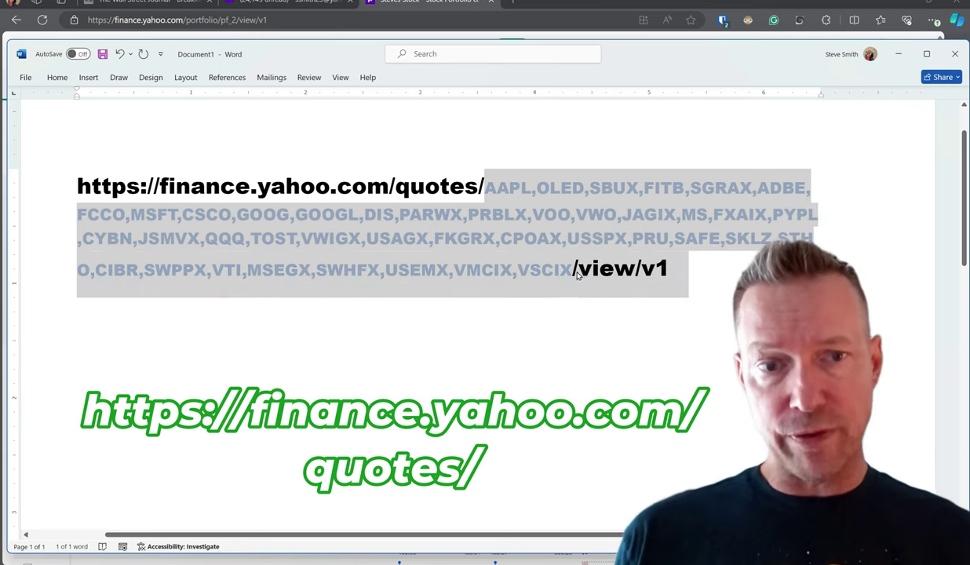
pyautogui.click(661, 271)
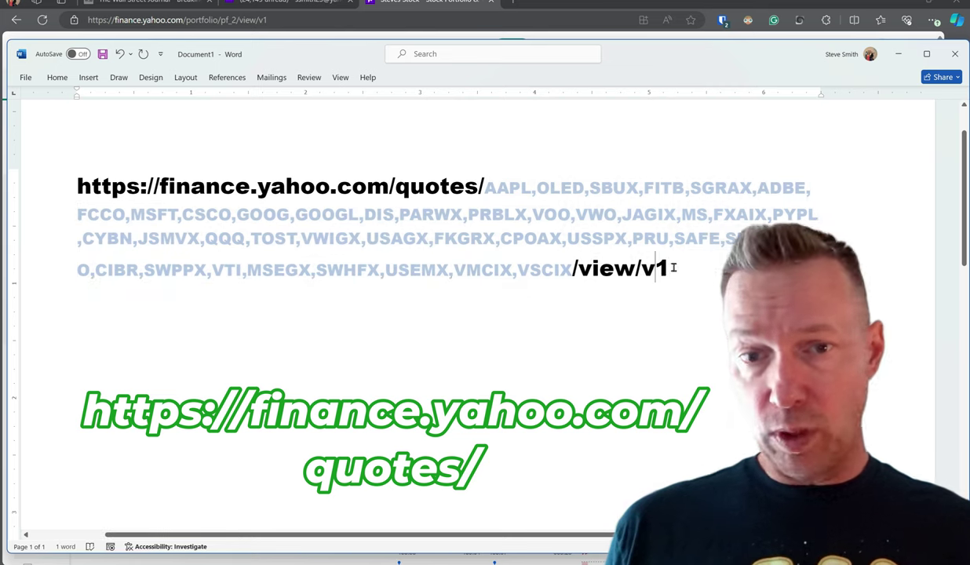
pyautogui.moveTo(687, 267); pyautogui.dragTo(141, 194)
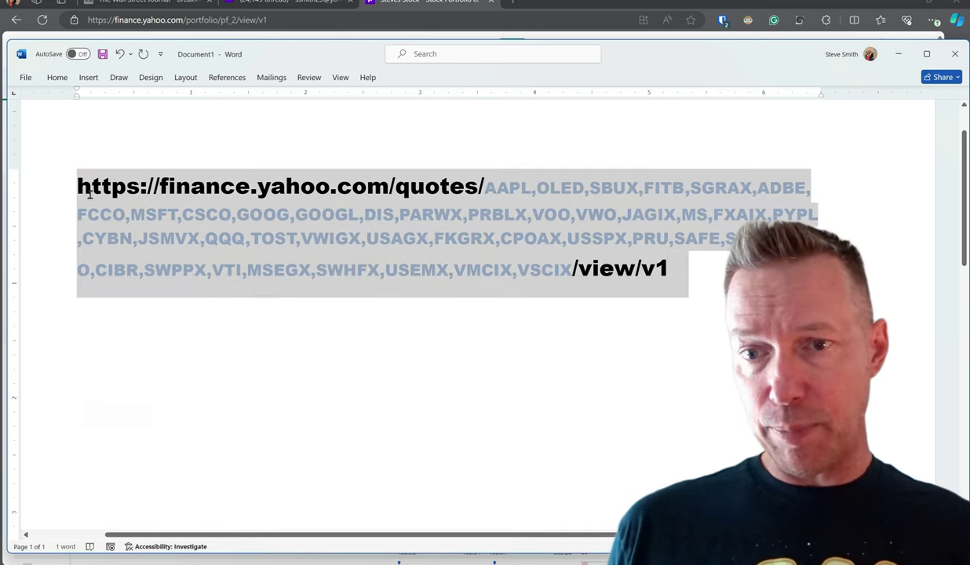
# Step: Copy the selected quotes URL and go back to the Yahoo Finance portfolio in Edge
pyautogui.rightClick(141, 194)
pyautogui.click(188, 234)
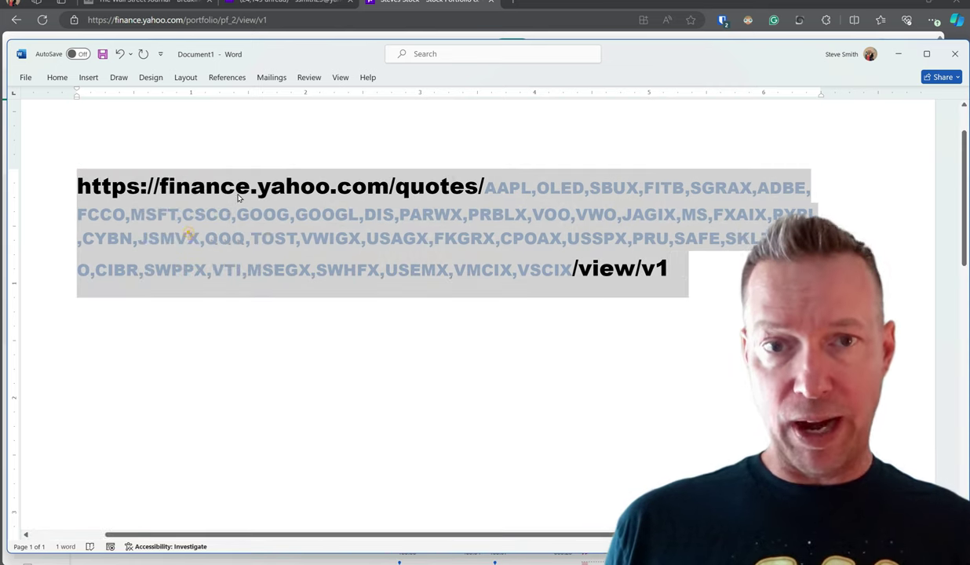
pyautogui.moveTo(547, 563)
pyautogui.click(522, 503)
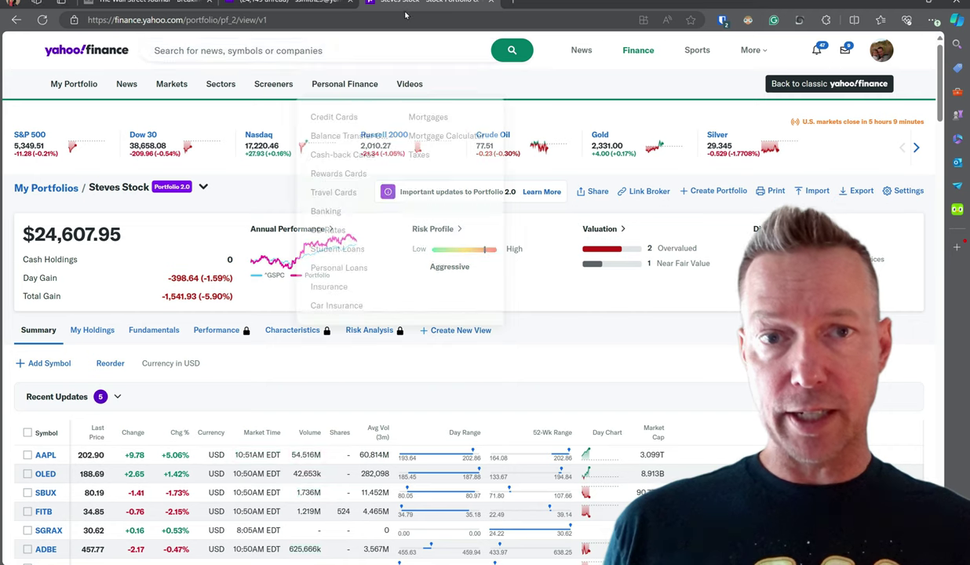
# Step: Load the copied quotes URL in a new tab and scroll through My List from AAPL to VSCIX
pyautogui.click(513, 5)
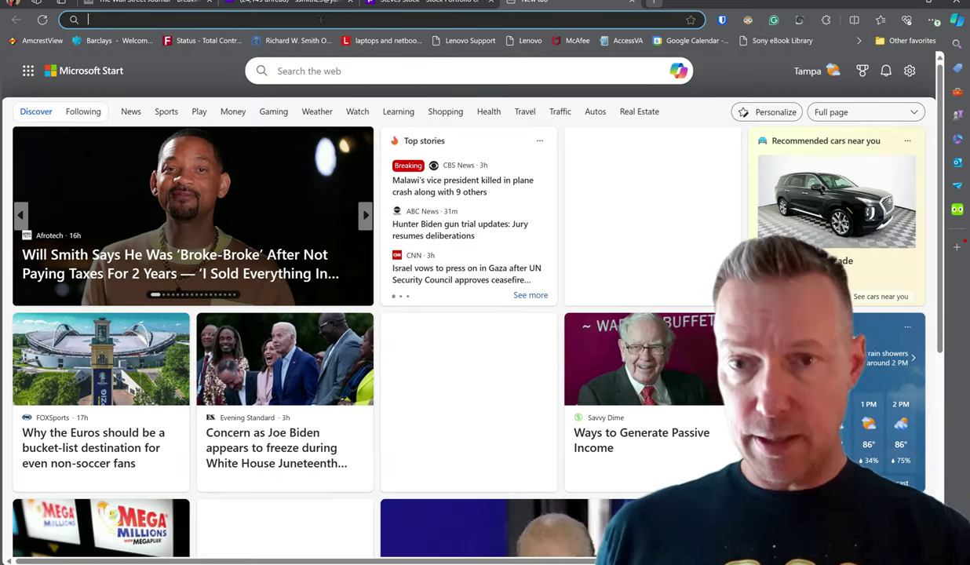
pyautogui.hotkey('ctrl', 'v')
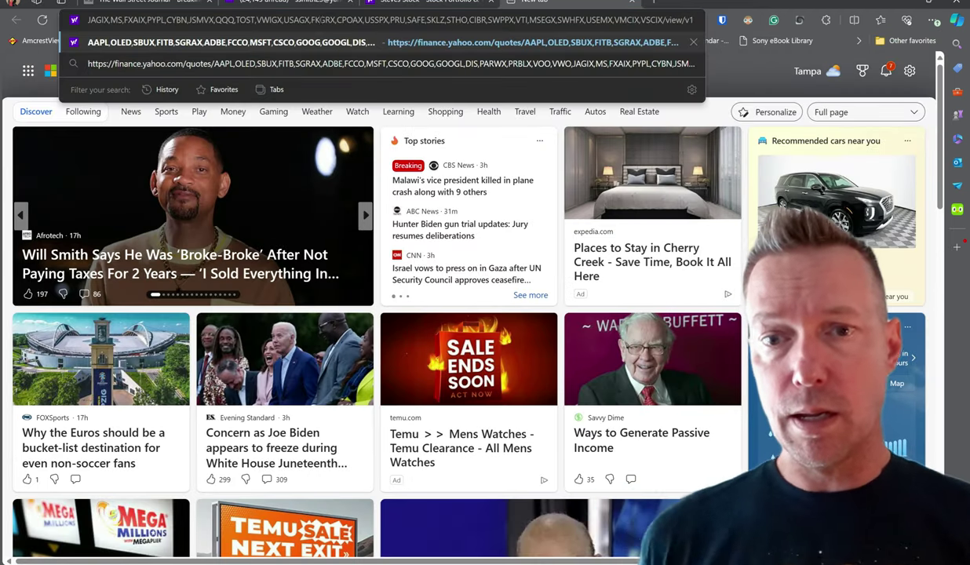
pyautogui.press('Return')
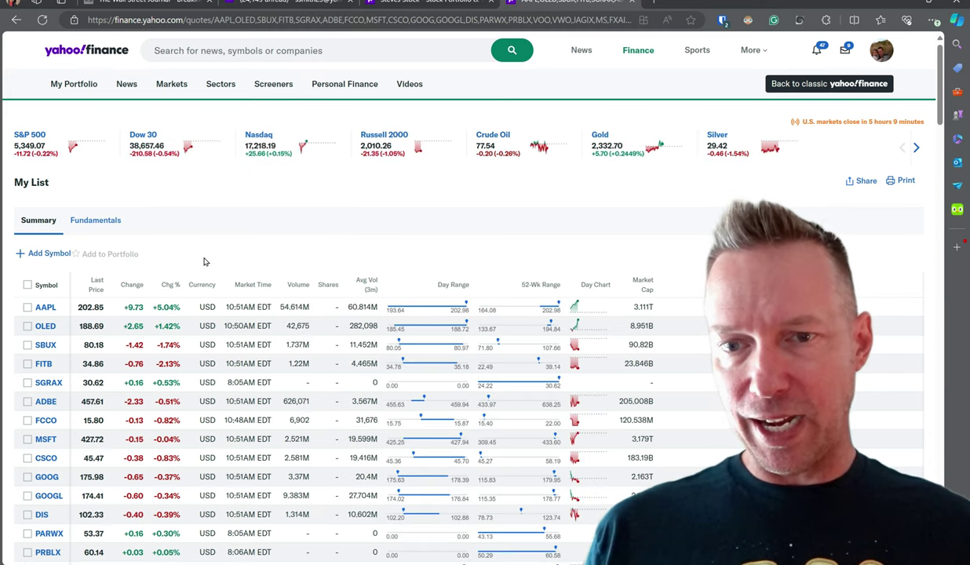
pyautogui.scroll(-2, 205, 260)
pyautogui.scroll(-3, 263, 296)
pyautogui.scroll(-2, 263, 295)
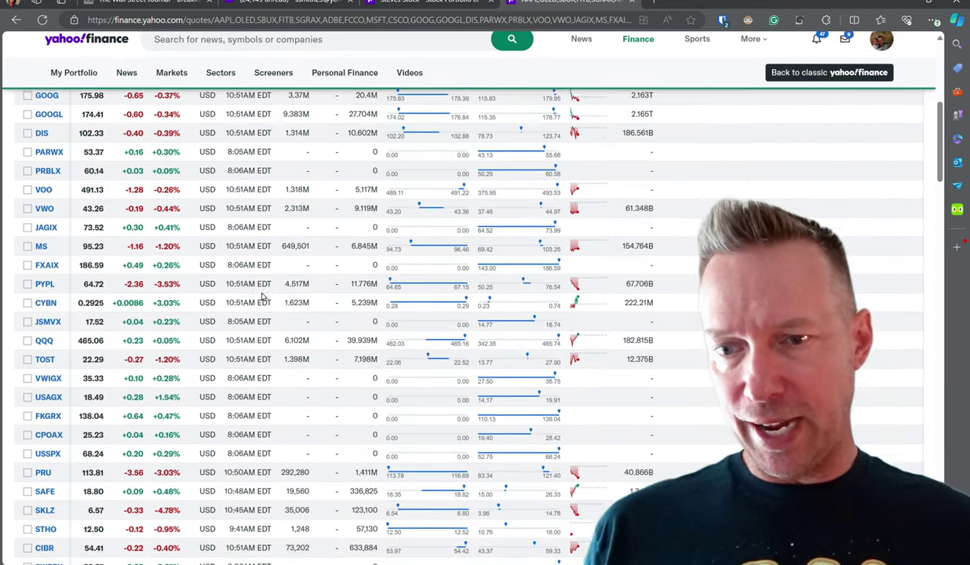
pyautogui.scroll(-3, 263, 296)
pyautogui.scroll(-2, 263, 297)
pyautogui.scroll(3, 157, 406)
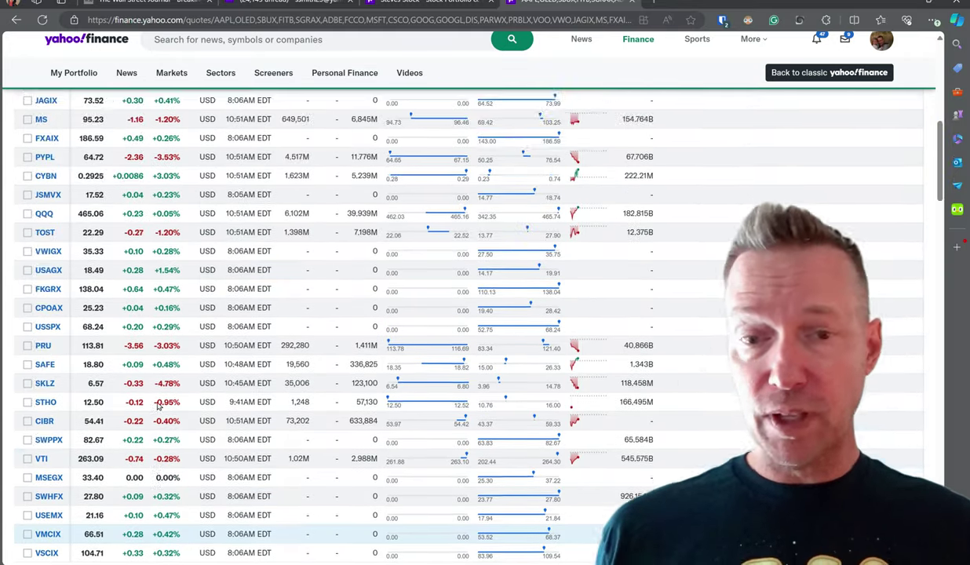
pyautogui.scroll(4, 165, 385)
pyautogui.scroll(6, 172, 362)
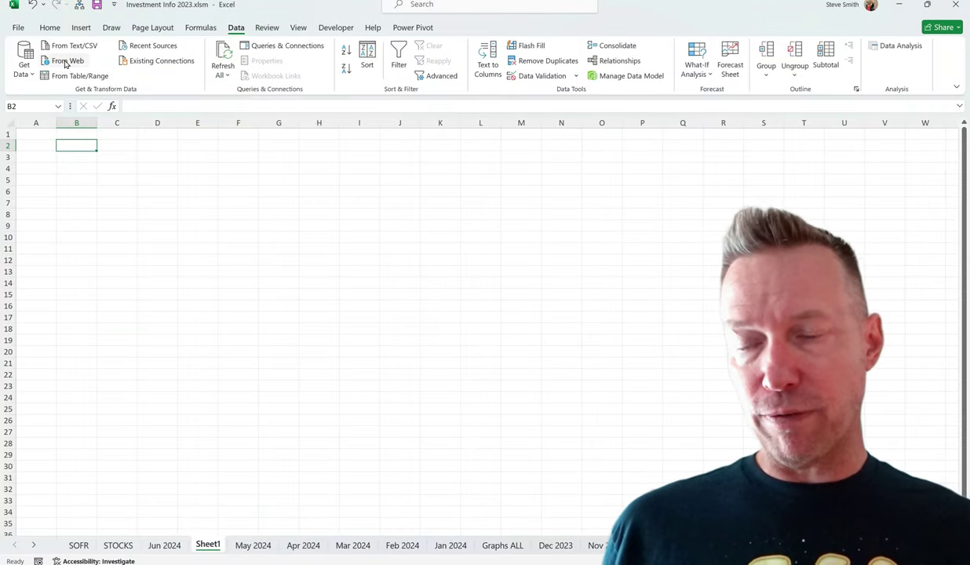
# Step: Run Data > From Web with the pasted Yahoo Finance quotes URL to open the Navigator
pyautogui.click(66, 63)
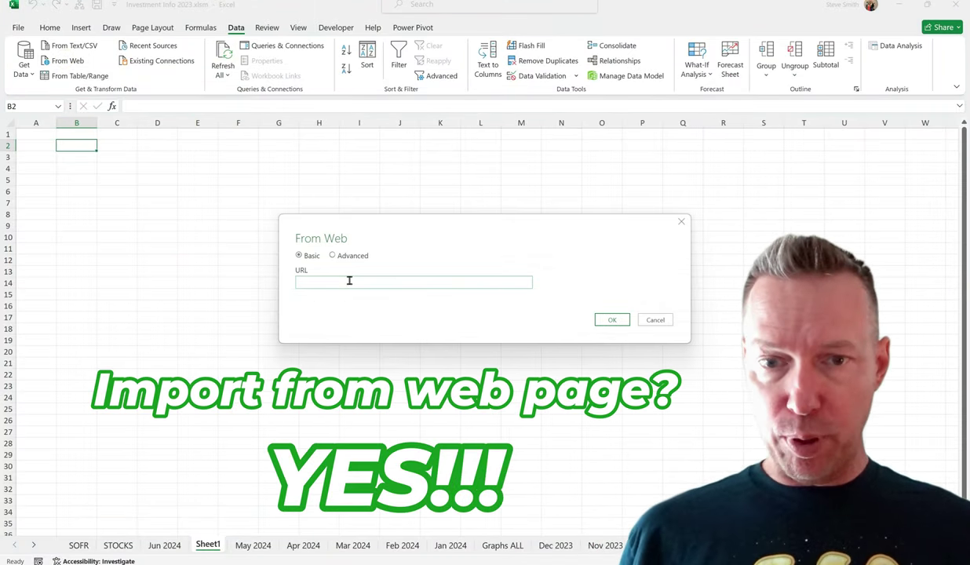
pyautogui.click(346, 281)
pyautogui.hotkey('ctrl', 'v')
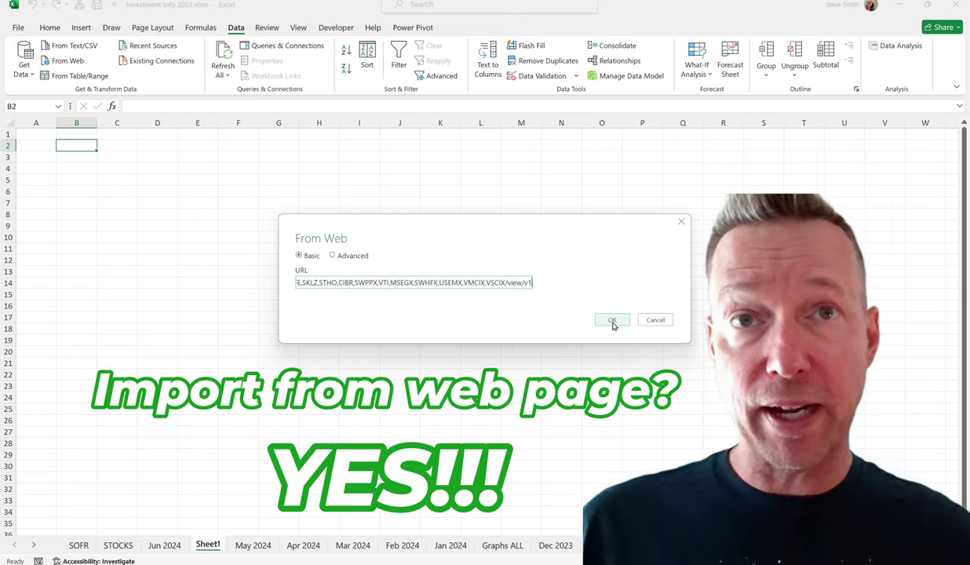
pyautogui.click(612, 322)
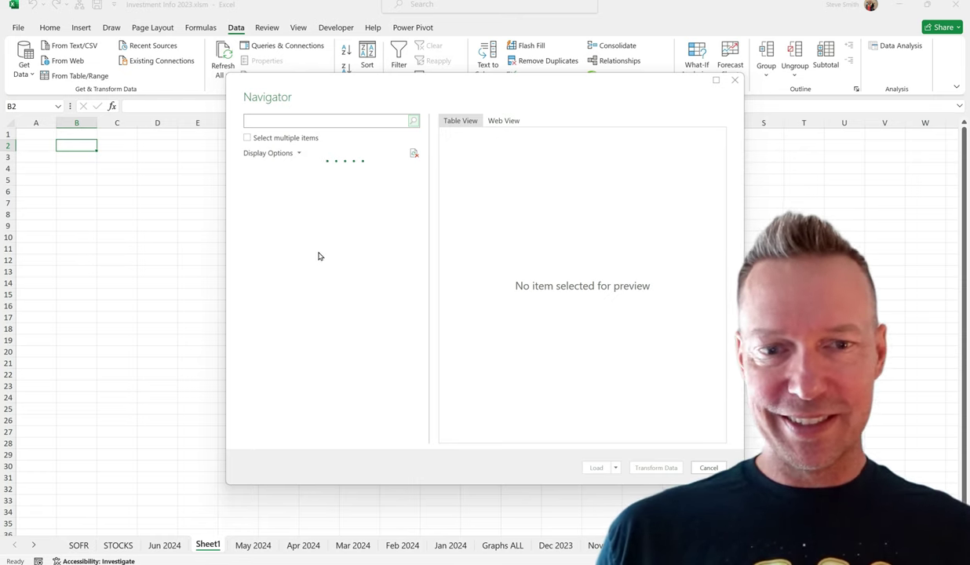
# Step: Turn on Web View, scroll the quotes page preview, and inspect suggested Table 2
pyautogui.click(509, 122)
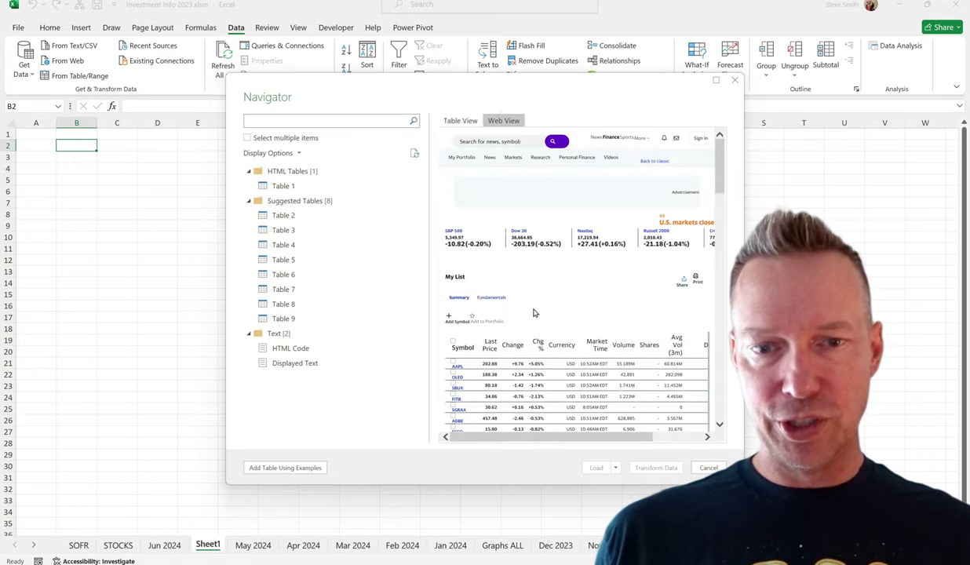
pyautogui.scroll(-3, 533, 313)
pyautogui.scroll(-3, 534, 313)
pyautogui.scroll(-3, 535, 312)
pyautogui.scroll(-3, 538, 312)
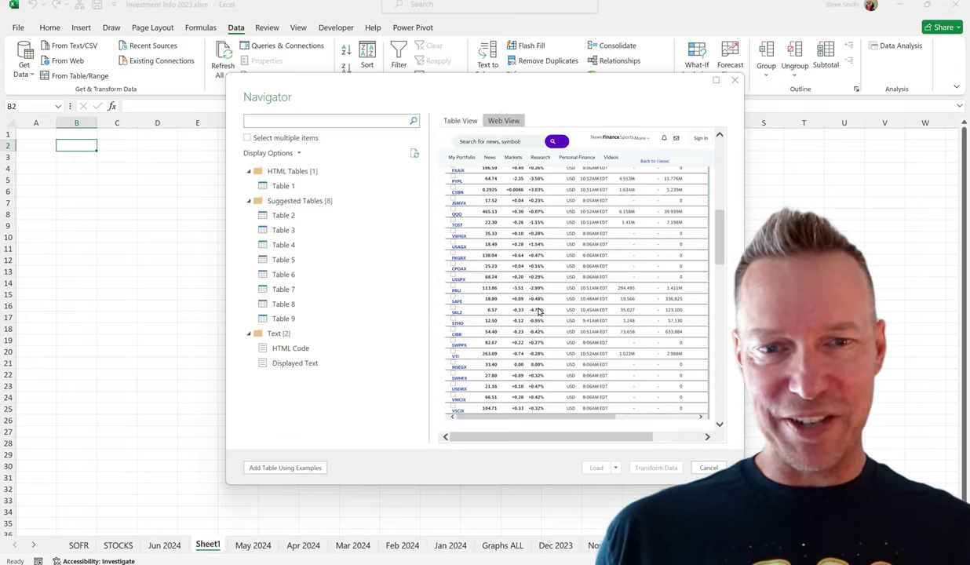
pyautogui.scroll(3, 539, 311)
pyautogui.scroll(3, 539, 312)
pyautogui.scroll(3, 539, 312)
pyautogui.scroll(3, 540, 312)
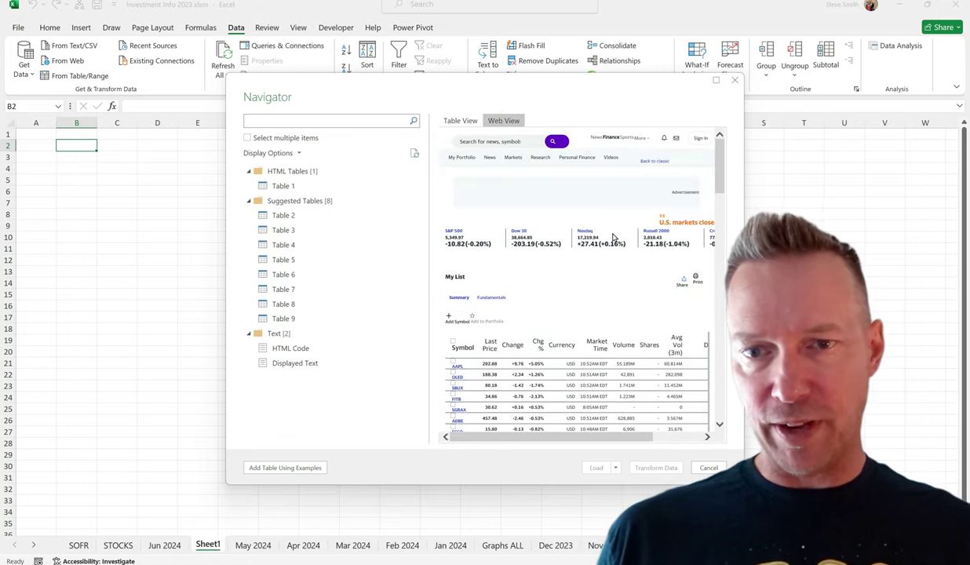
pyautogui.click(285, 218)
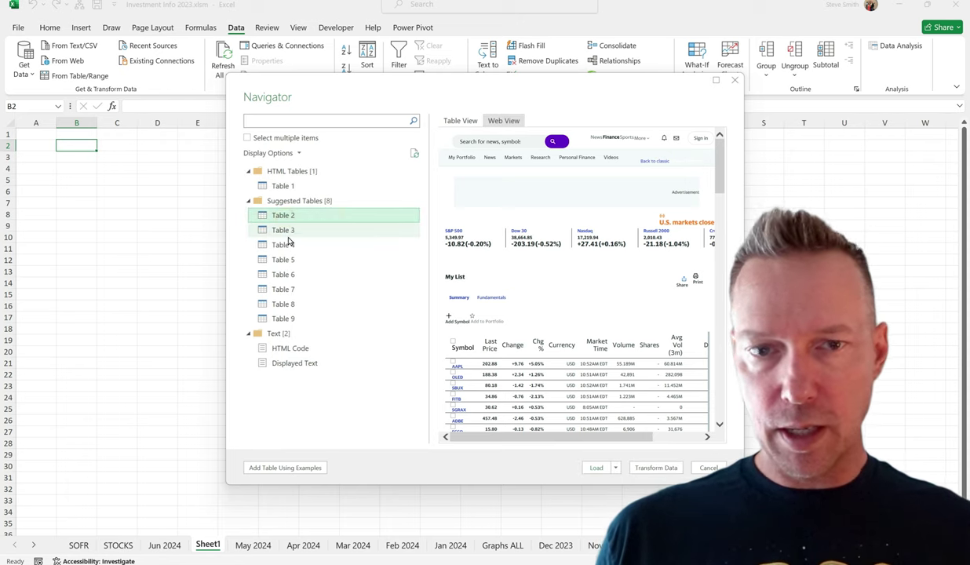
# Step: Pick Table 1, preview it in Table View, and load it as the new Table 1 (3) sheet
pyautogui.click(277, 188)
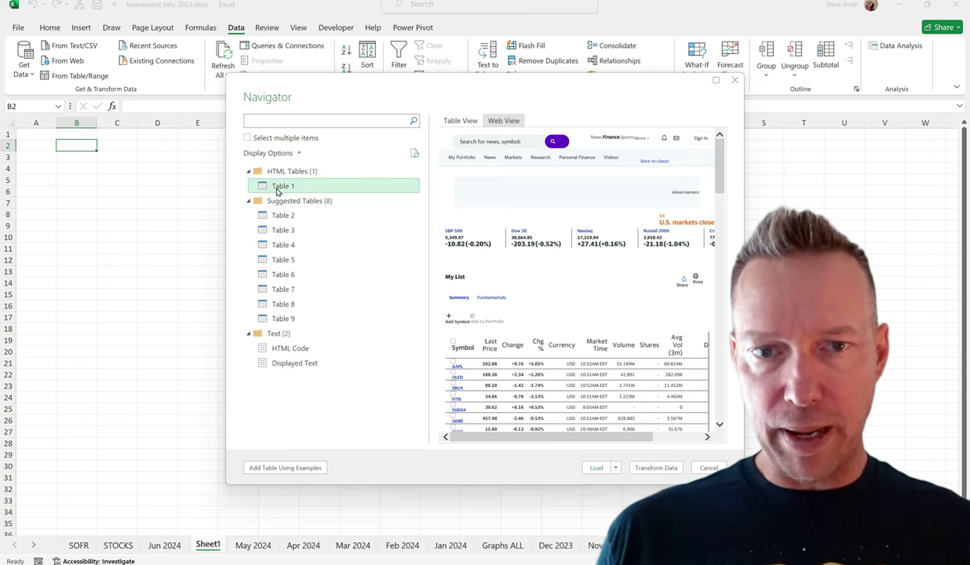
pyautogui.click(460, 120)
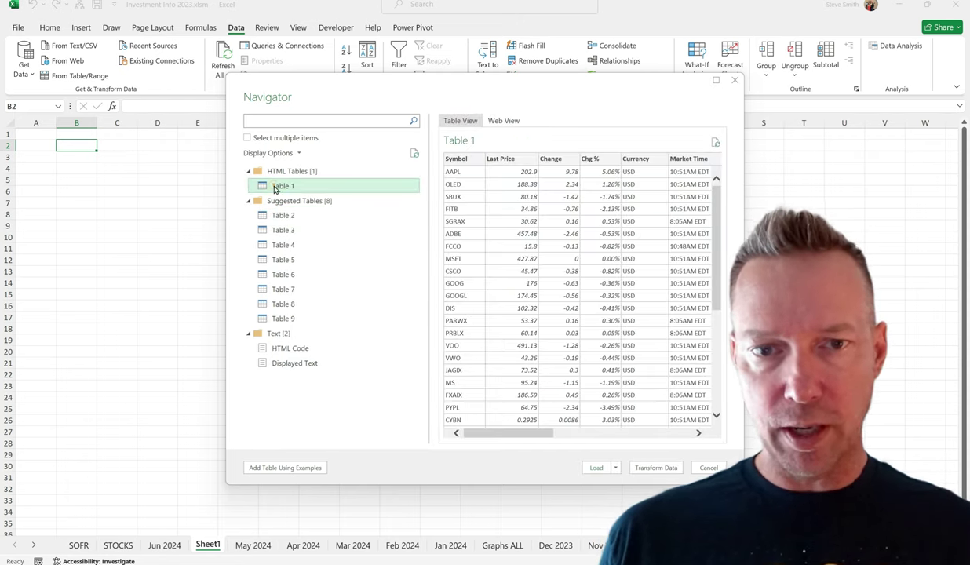
pyautogui.click(275, 188)
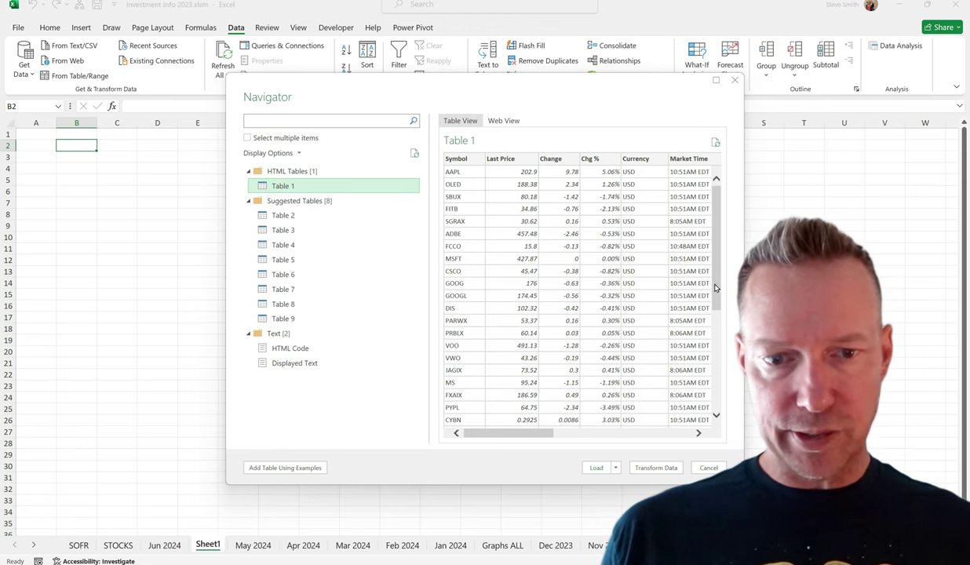
pyautogui.moveTo(716, 288); pyautogui.dragTo(690, 134)
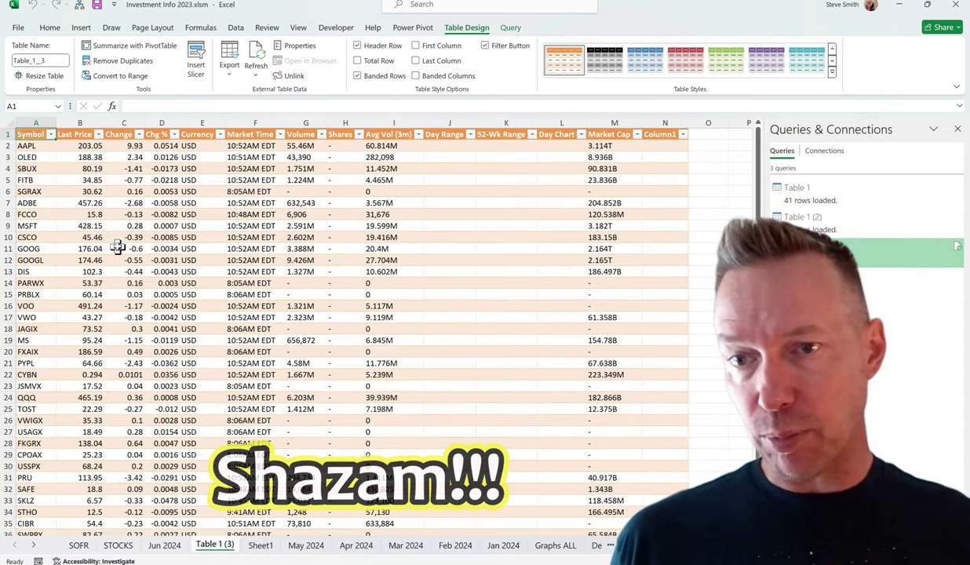
# Step: Check the imported AAPL and PRBLX last prices, then refresh the Table 1 (3) web query
pyautogui.click(80, 146)
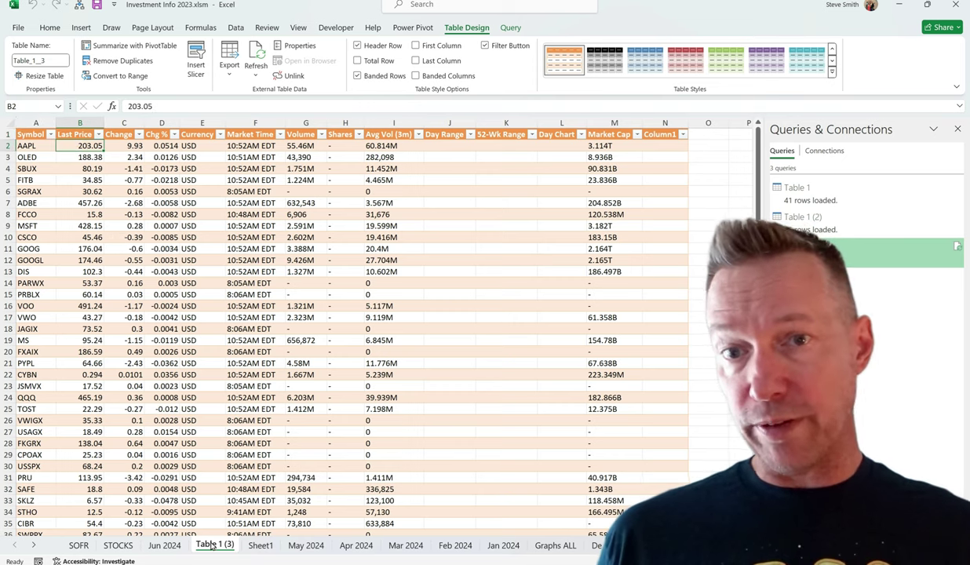
pyautogui.click(101, 299)
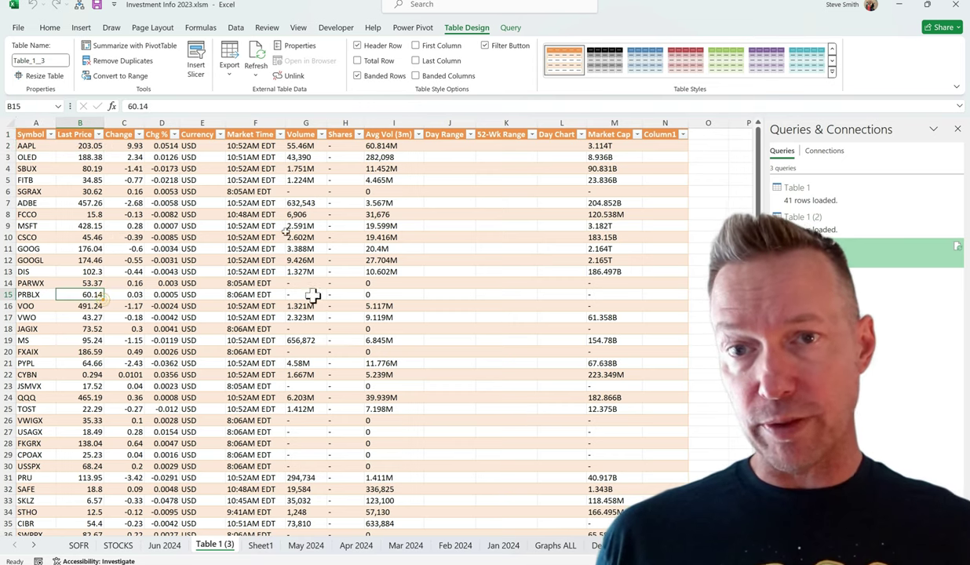
pyautogui.click(260, 54)
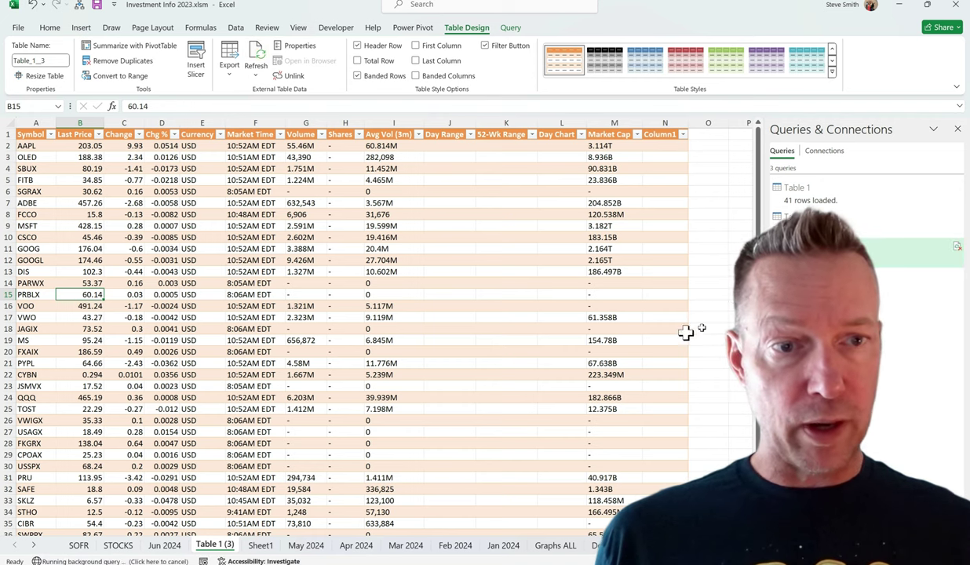